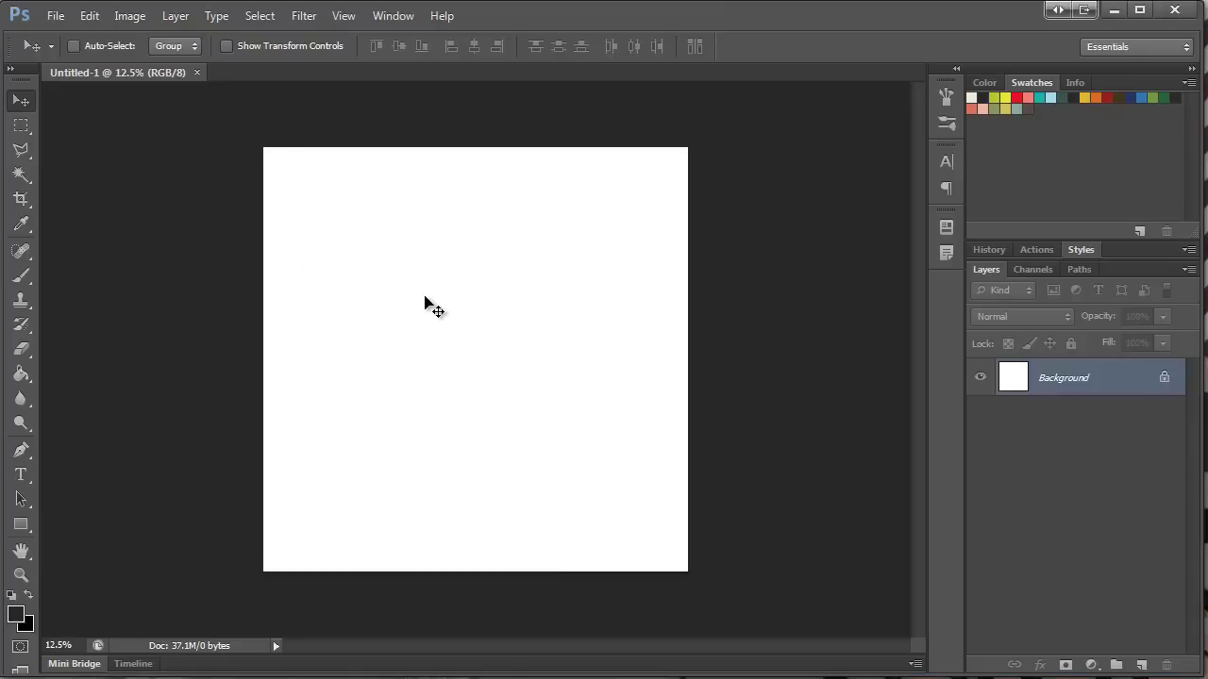
Step: Add a new empty layer for the first stripe
key("ctrl+shift+n")
type("\\")
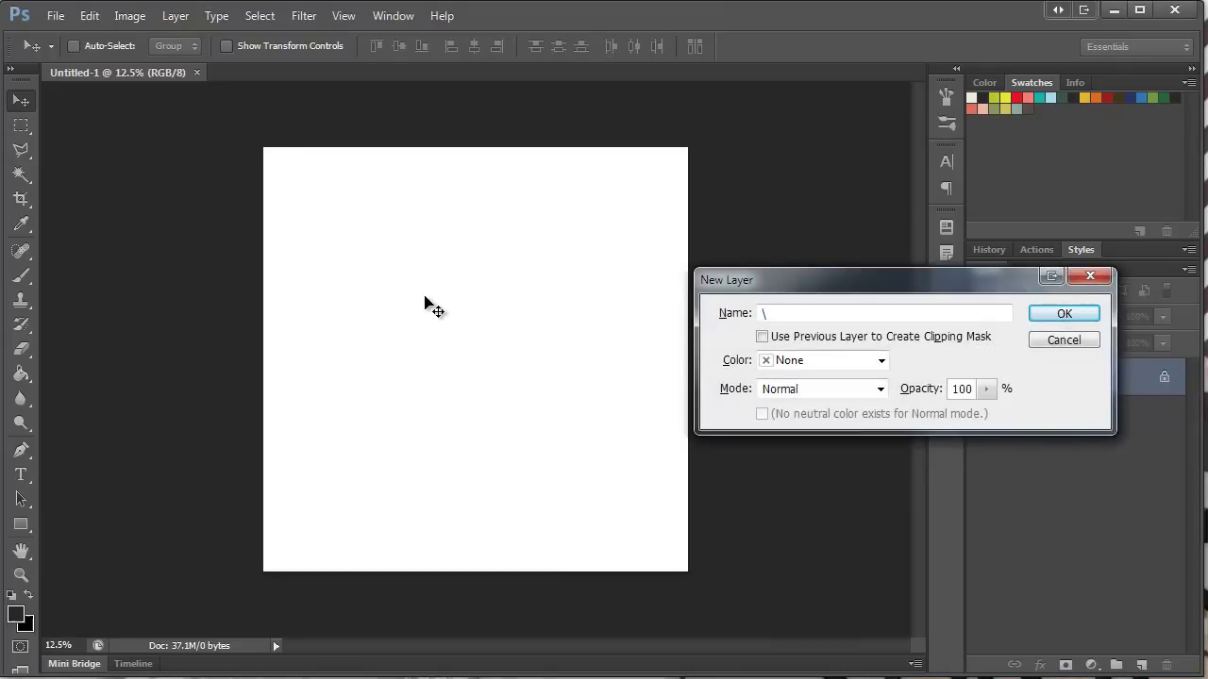
key("BackSpace")
key("Return")
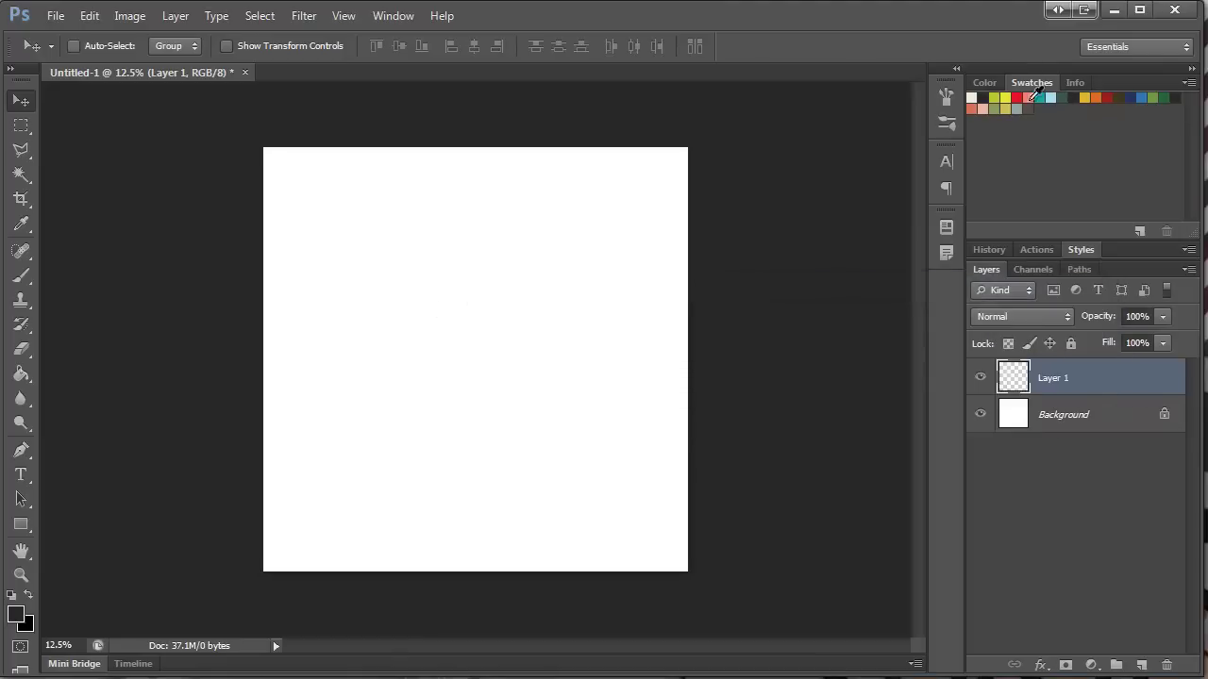
Step: Draw a red vertical line, 20 px weight, from the top to the bottom of the canvas
left_click(1017, 98)
left_click(28, 534)
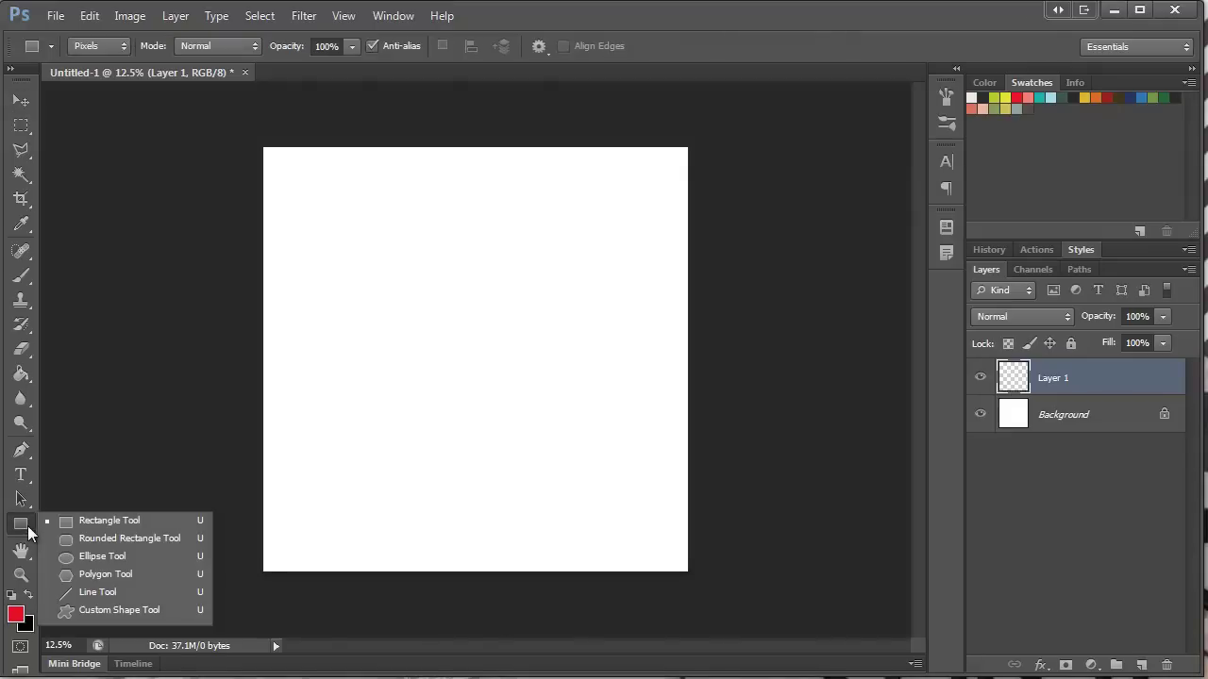
left_click(106, 593)
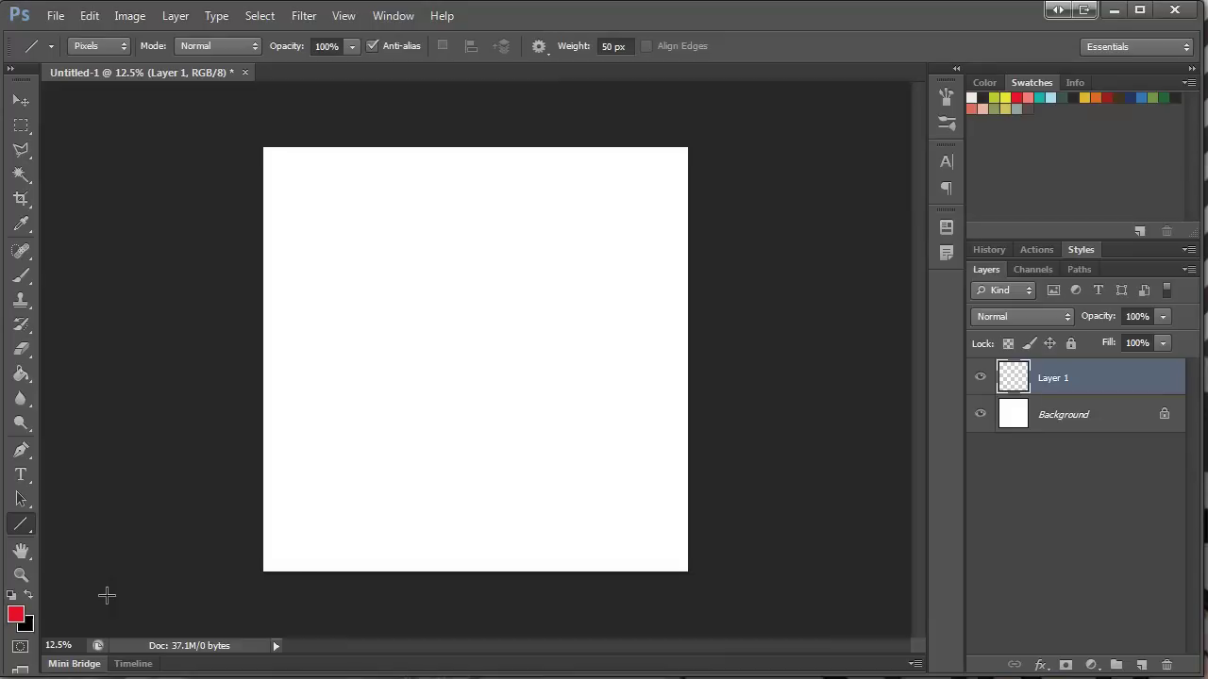
double_click(604, 47)
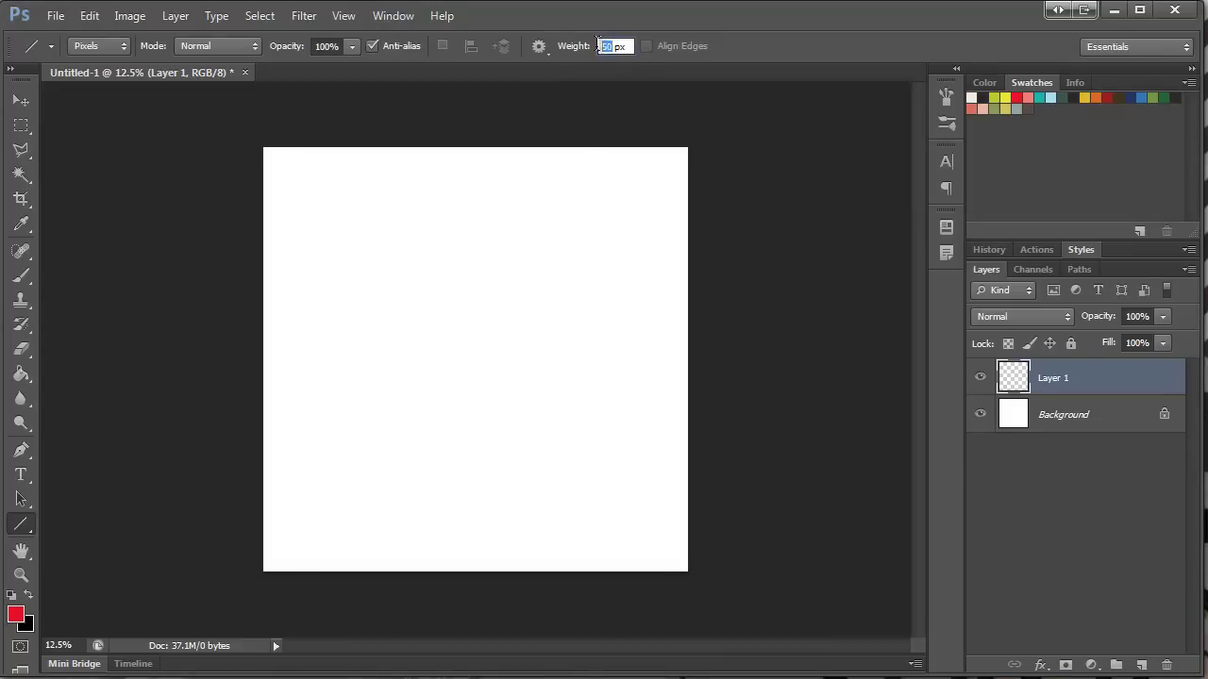
type("20")
key("Return")
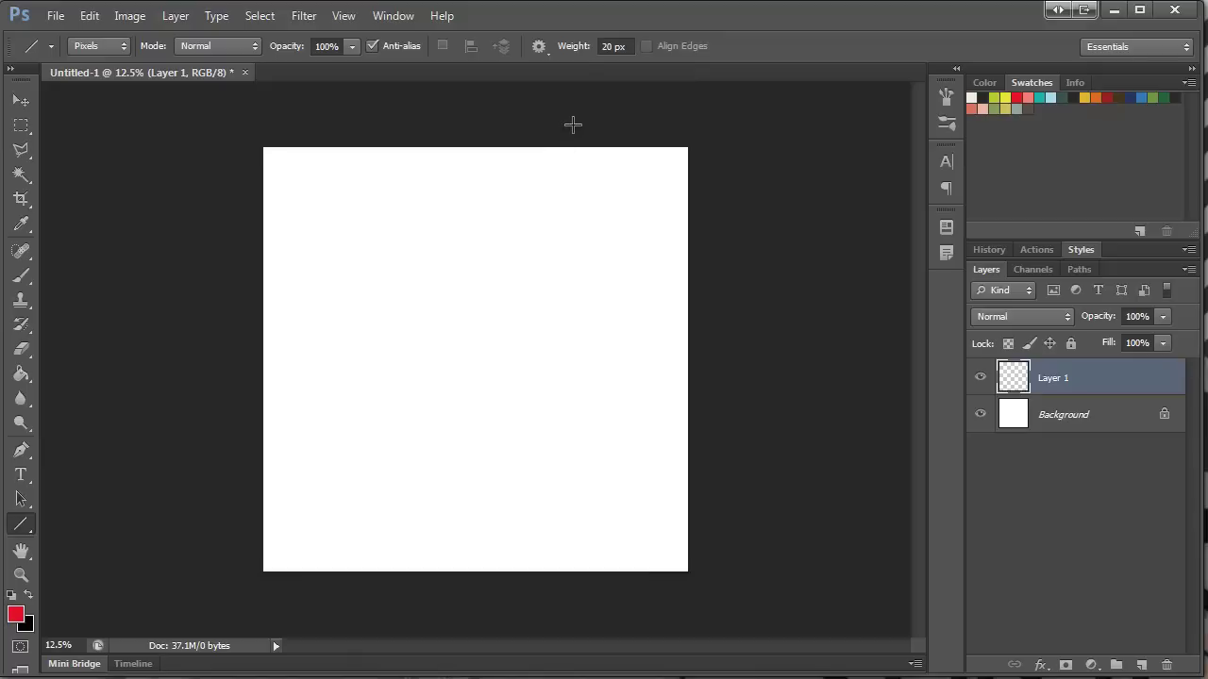
left_click_drag(573, 126, 604, 592)
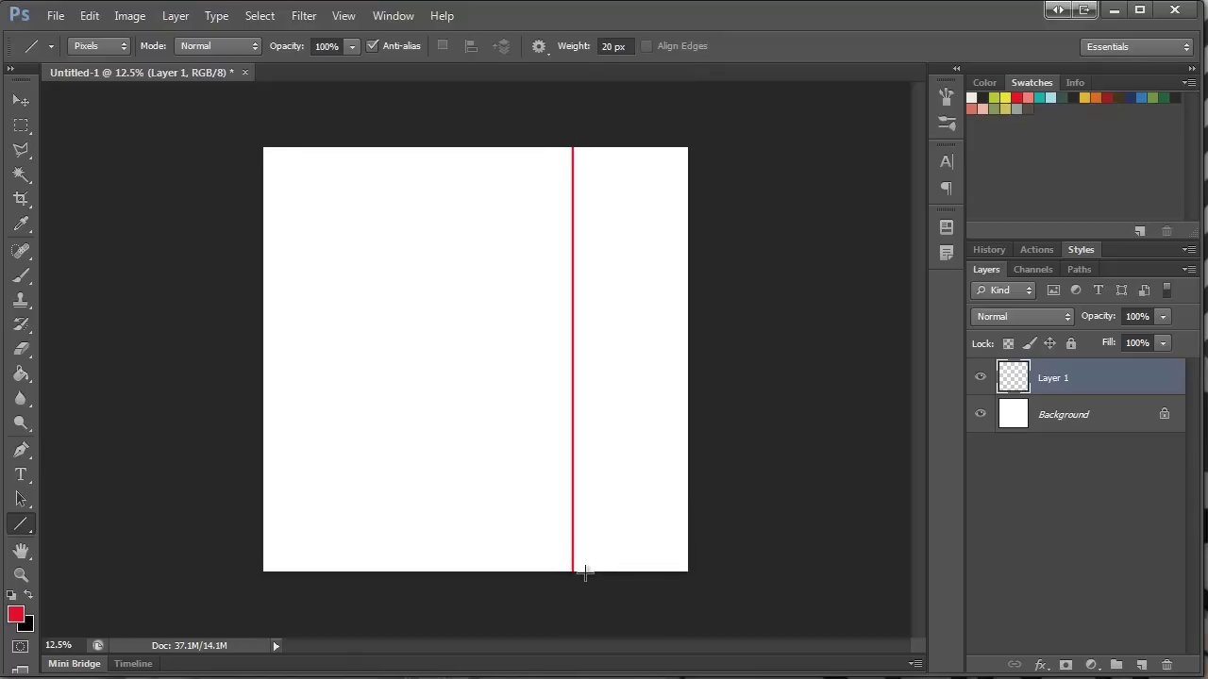
Step: On a new layer, draw a 40 px teal vertical line right of the red one
key("ctrl+shift+n")
key("Return")
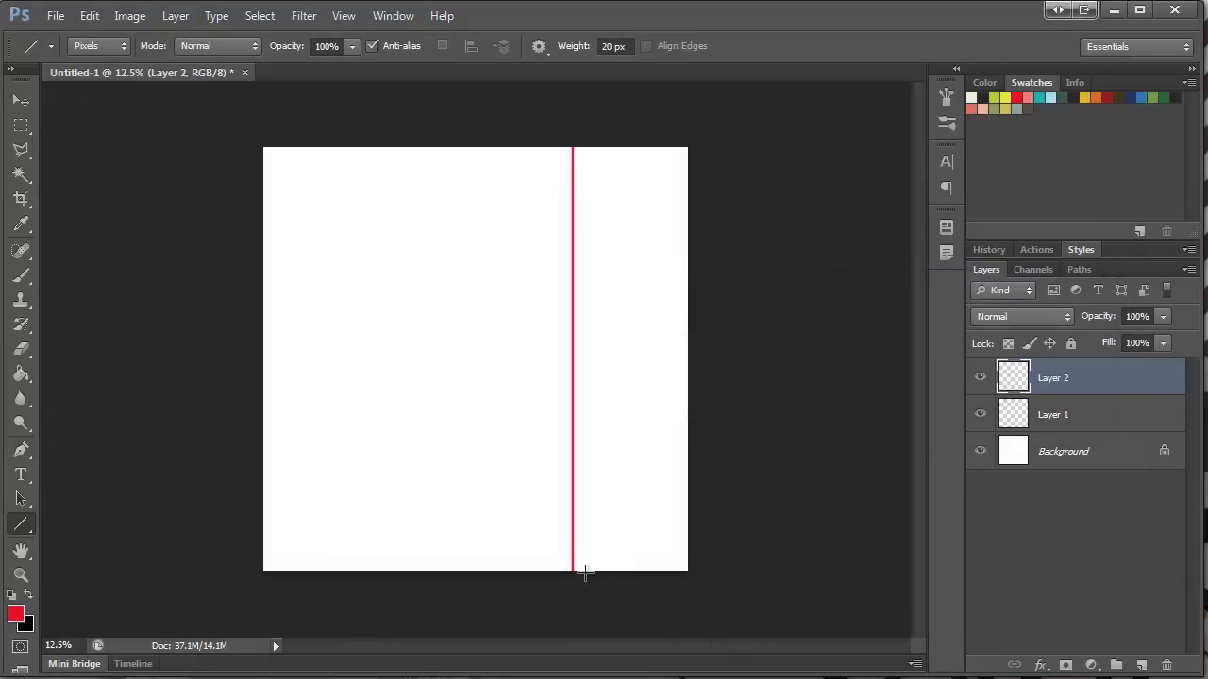
left_click(1039, 98)
left_click(615, 45)
type("40")
key("Return")
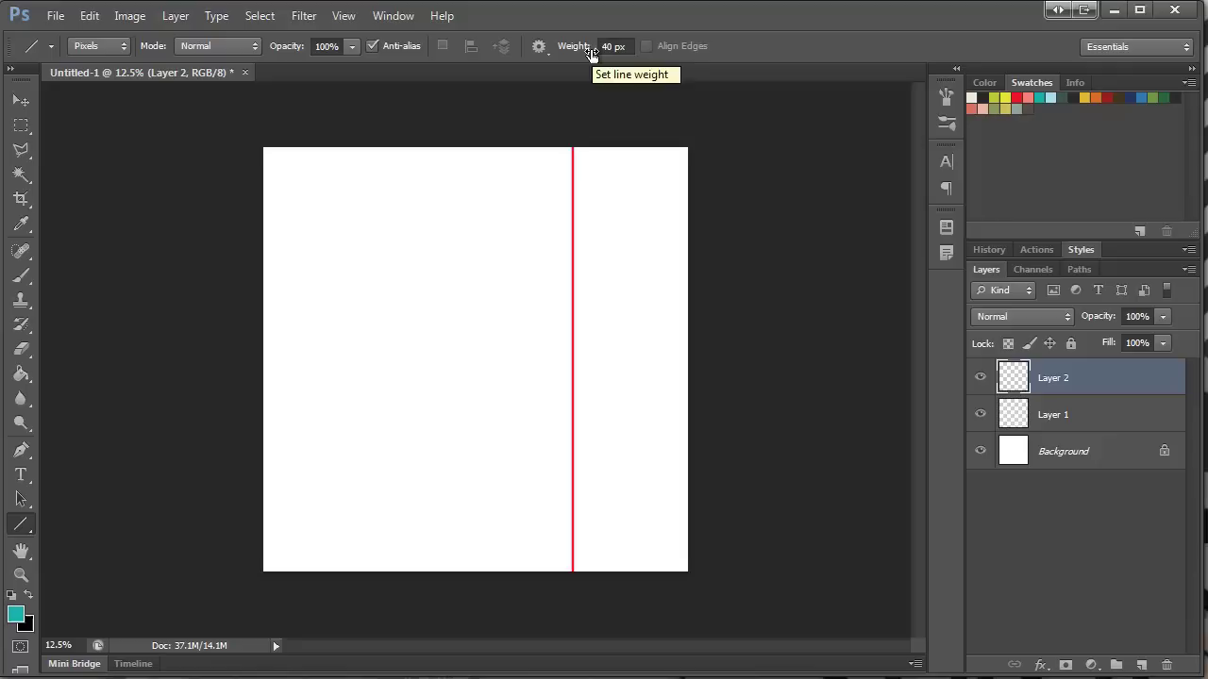
left_click_drag(588, 134, 616, 585)
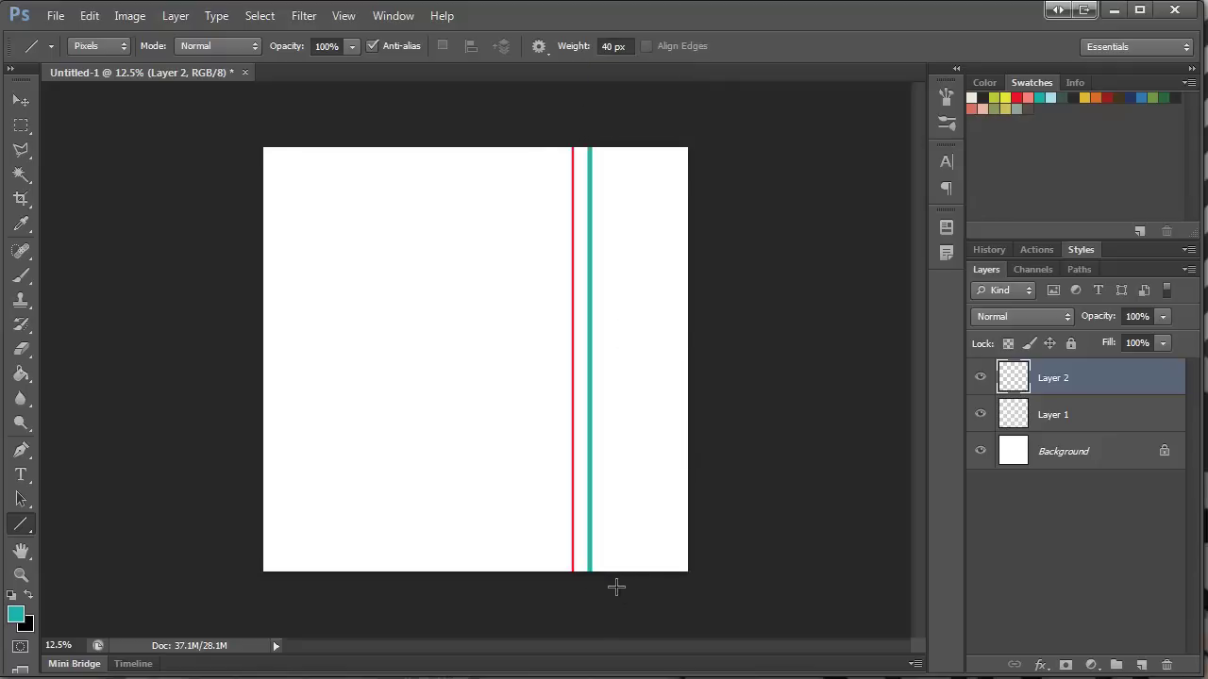
Step: On another new layer, draw a 60 px blue vertical line right of the teal one
key("ctrl+shift+n")
key("Return")
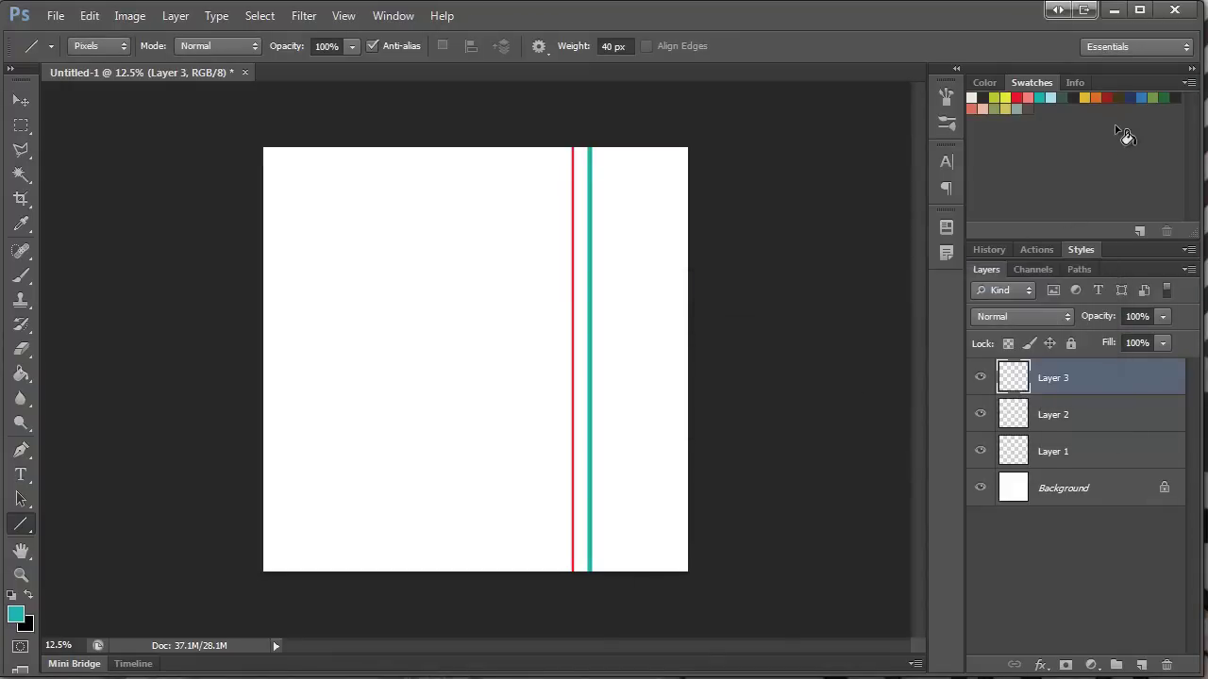
left_click(1139, 98)
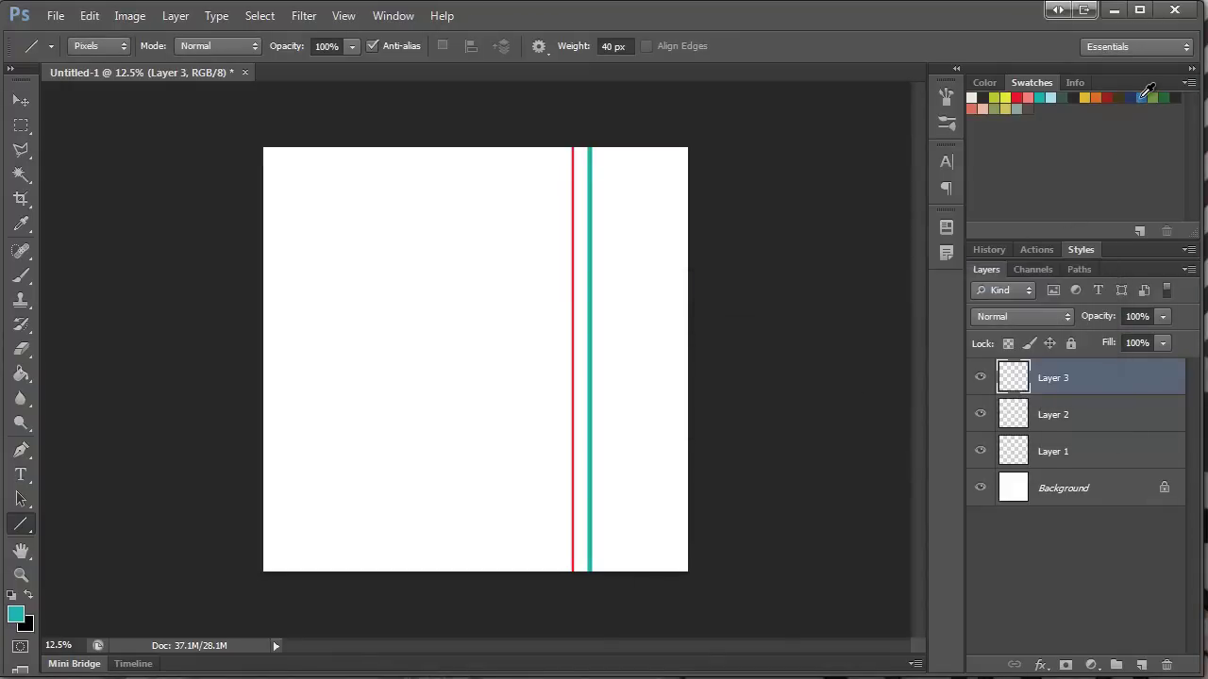
double_click(615, 44)
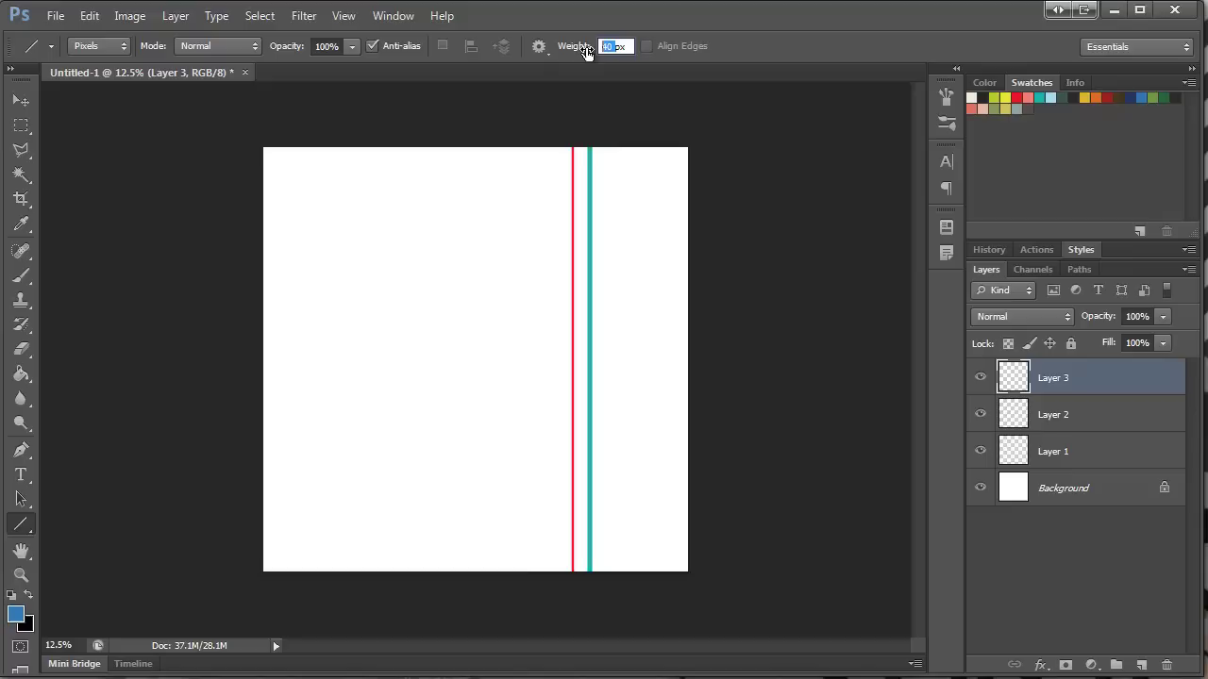
type("60")
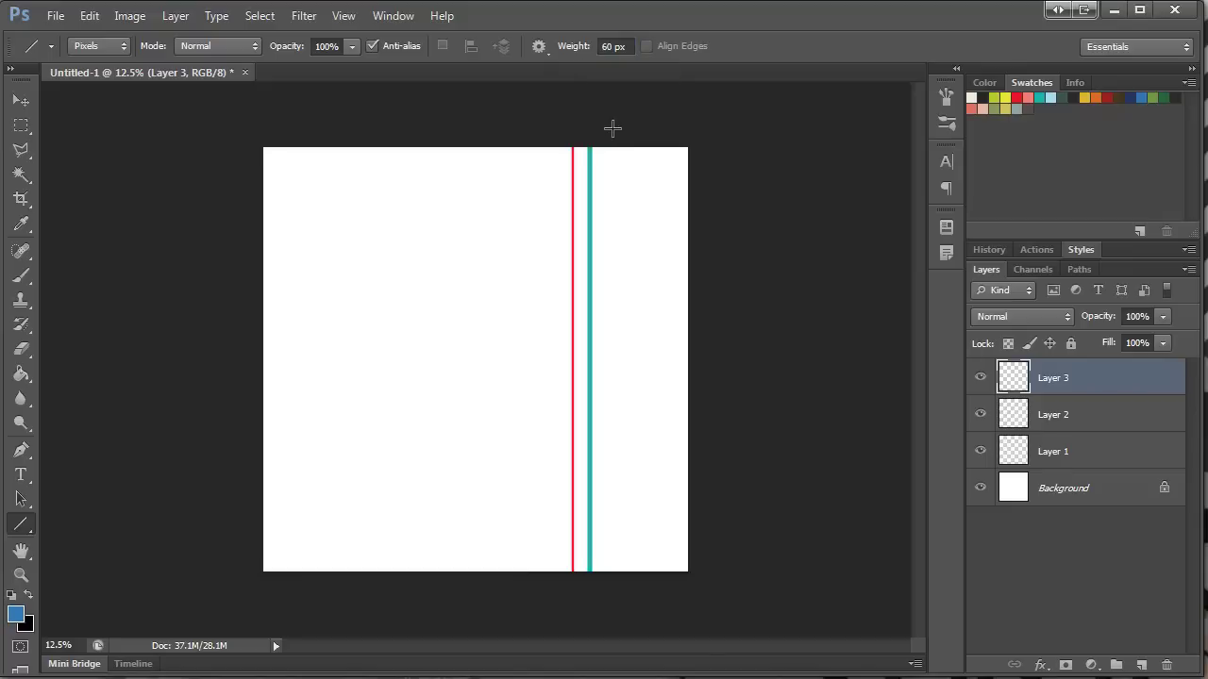
left_click_drag(613, 129, 637, 590)
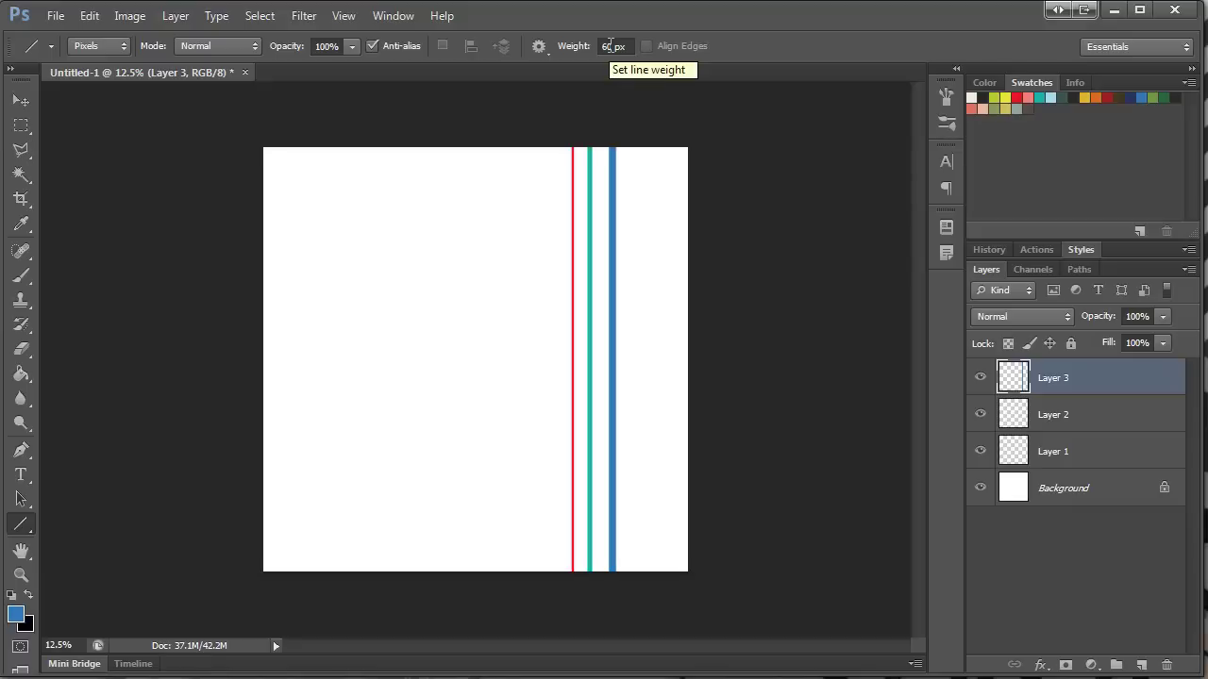
Step: Draw a tall yellow-green rectangle right of the blue line on new Layer 4
left_click(22, 527)
left_click(82, 523)
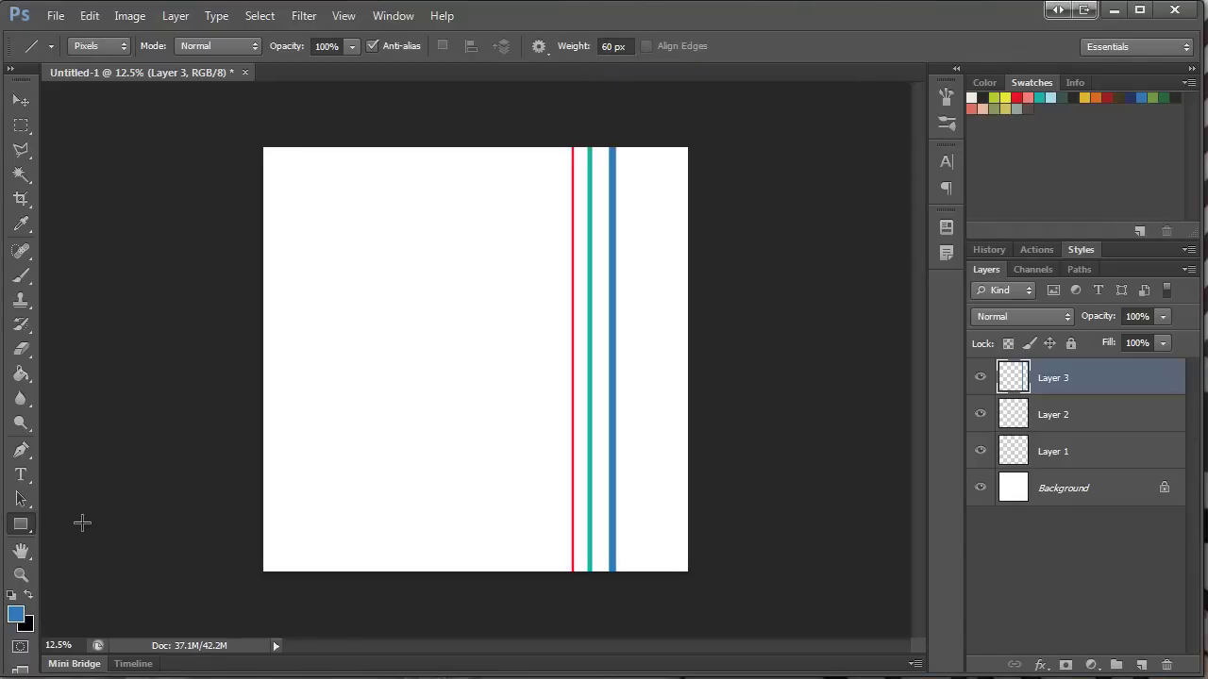
key("ctrl+shift+n")
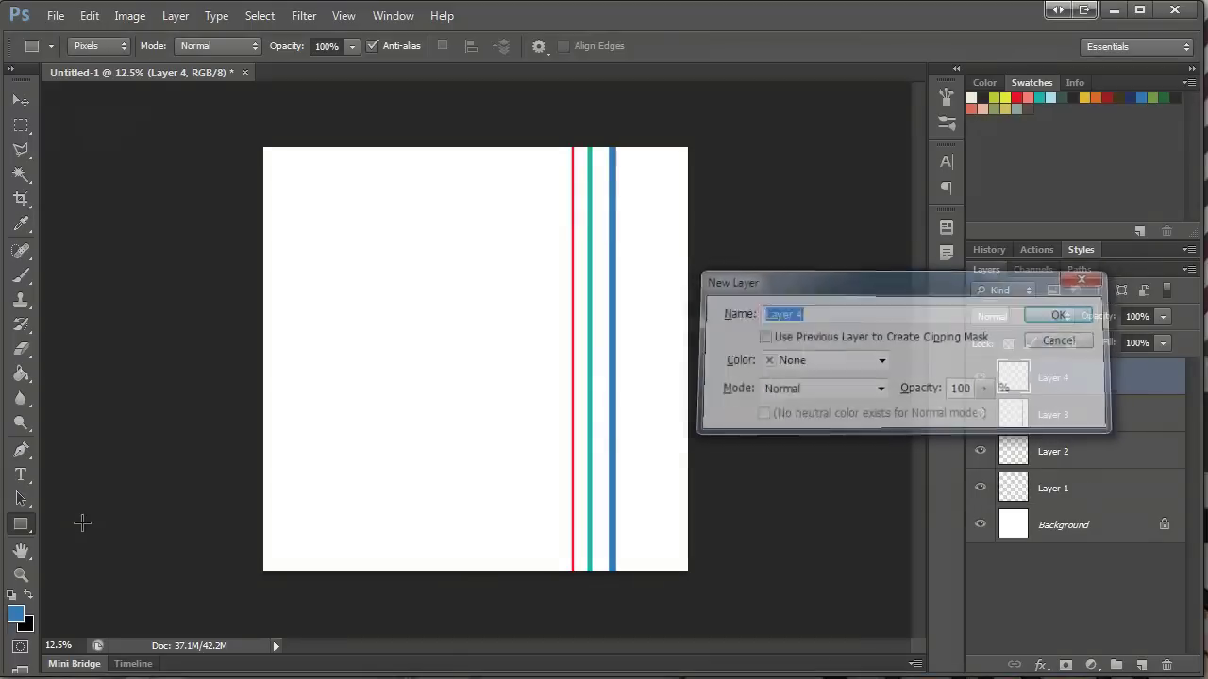
key("Return")
left_click(22, 526)
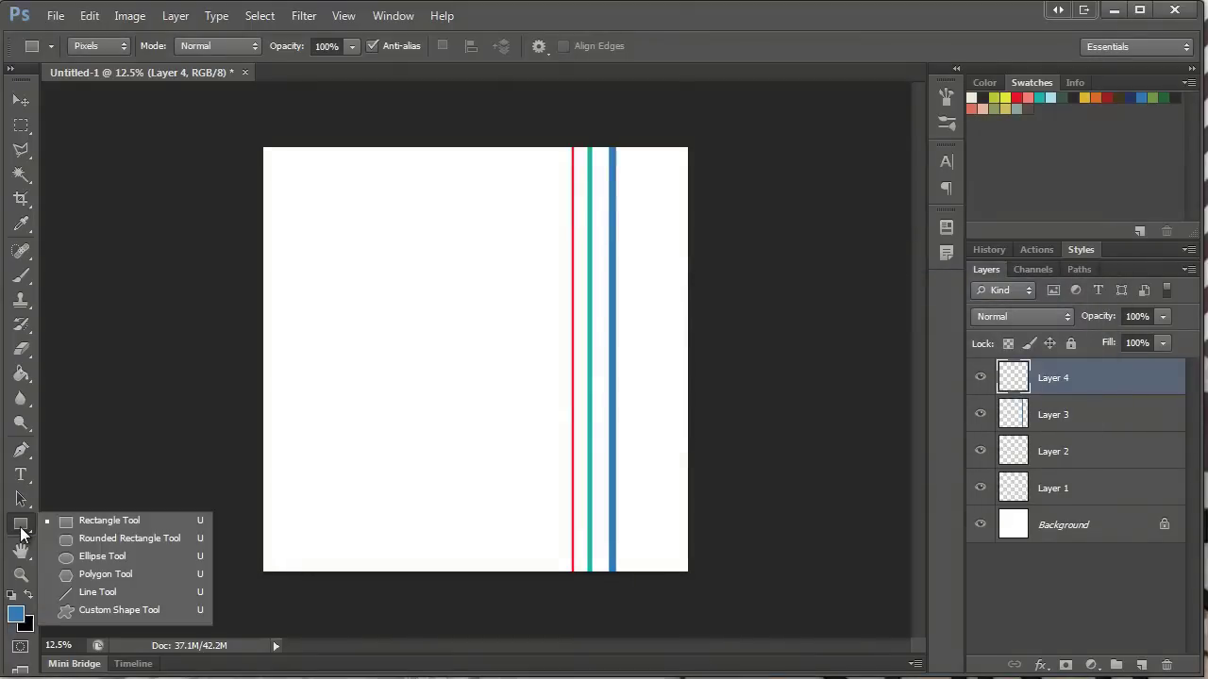
left_click(64, 522)
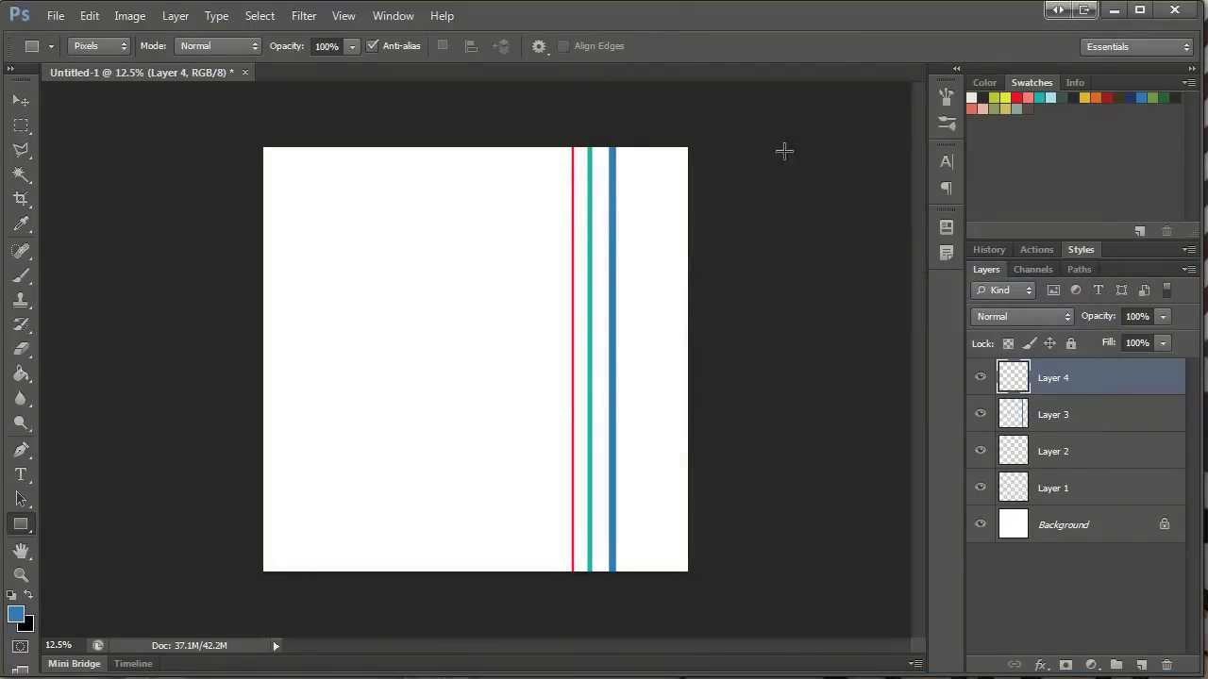
left_click(996, 98)
left_click_drag(626, 134, 668, 612)
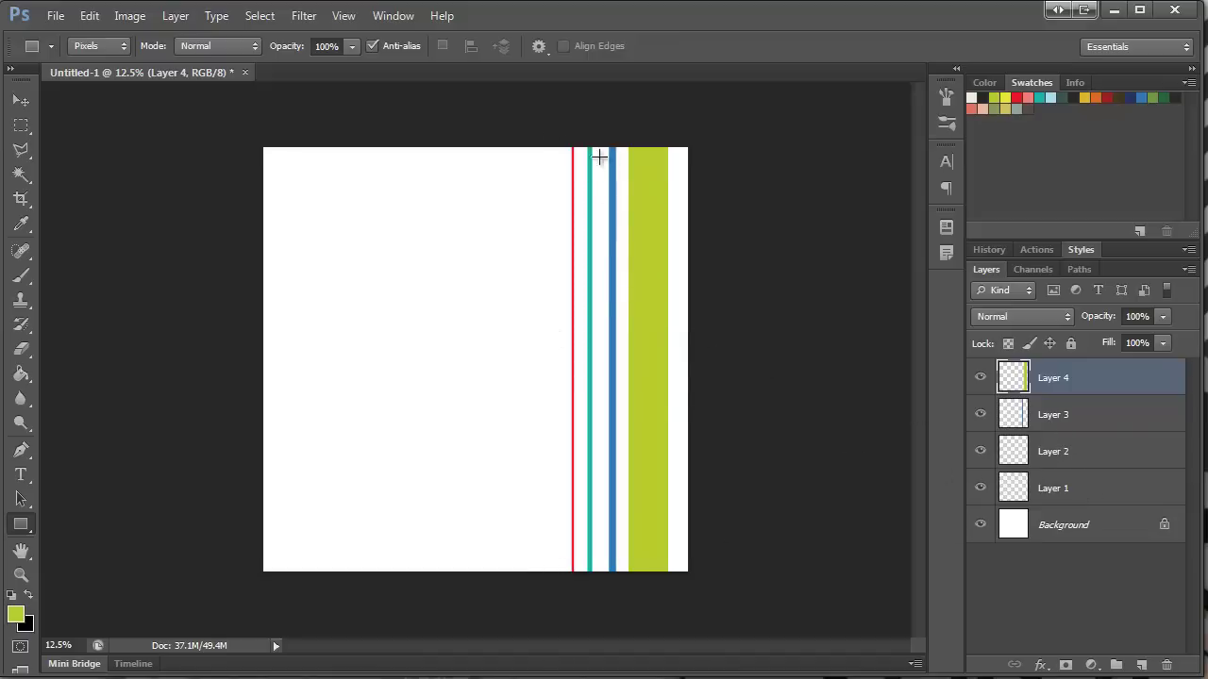
Step: Nudge Layers 1–3 right, then nudge the red and teal lines further right beside the blue line
left_click(1057, 425)
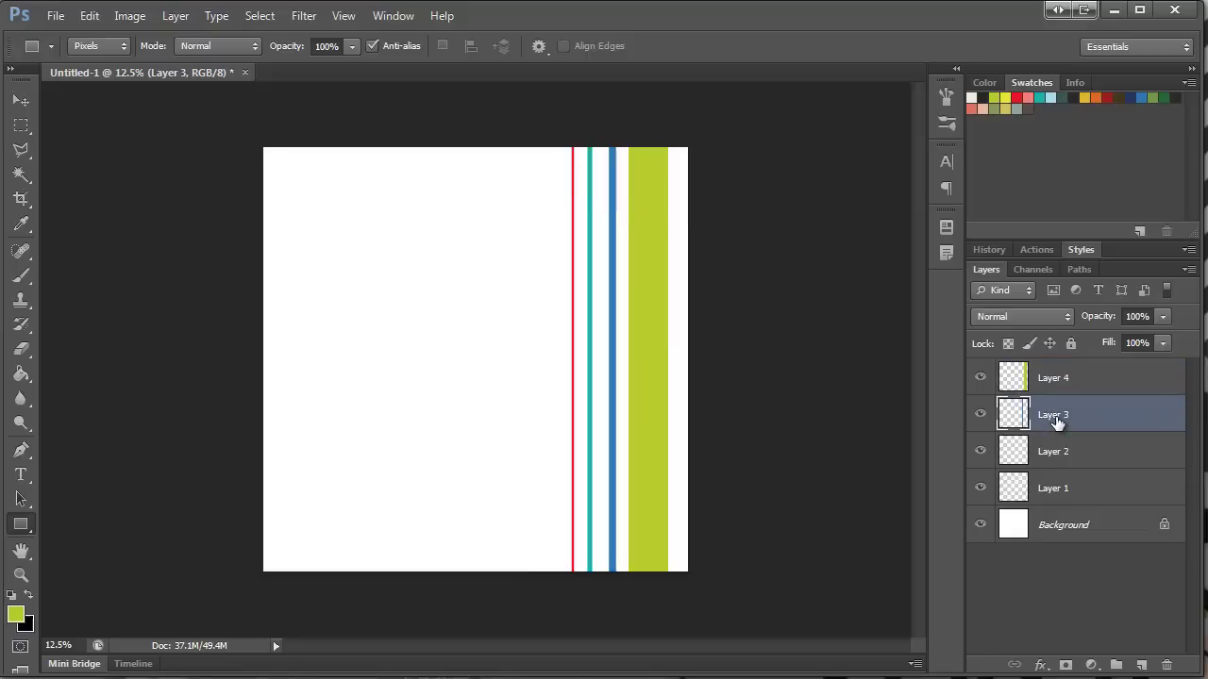
left_click(1073, 483, "shift")
key("v")
key("shift+Right")
key("shift+Right")
key("shift+Right")
key("shift+Right")
key("shift+Right")
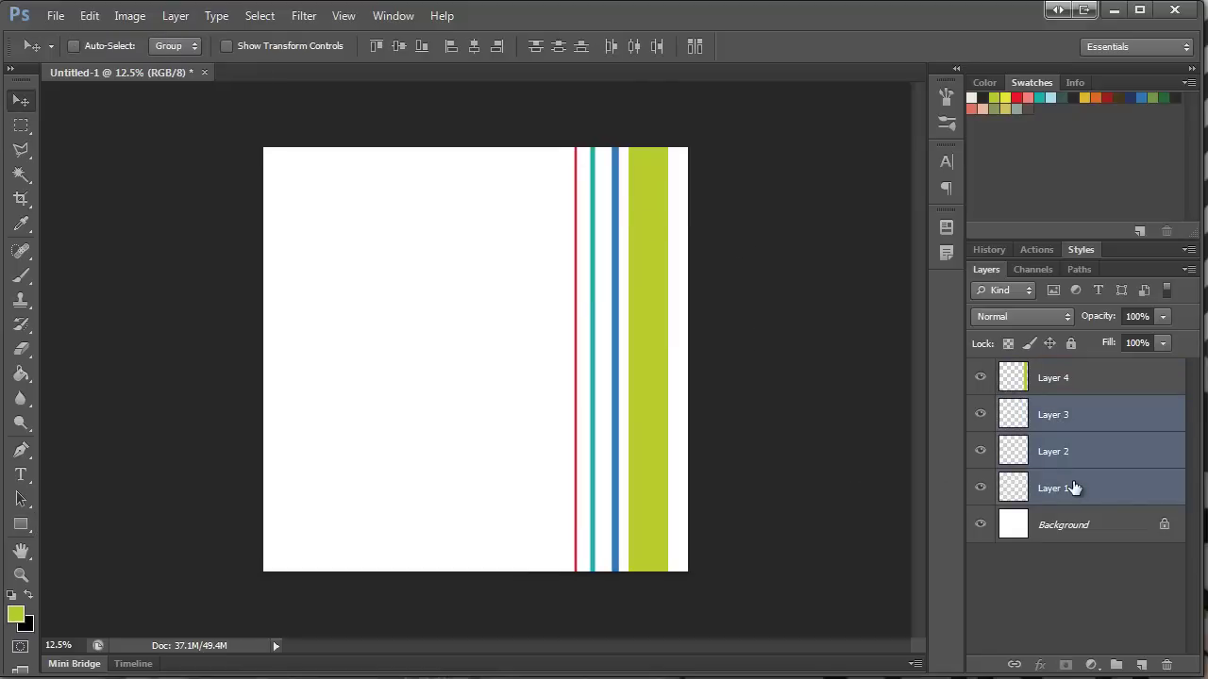
left_click(1089, 423, "ctrl")
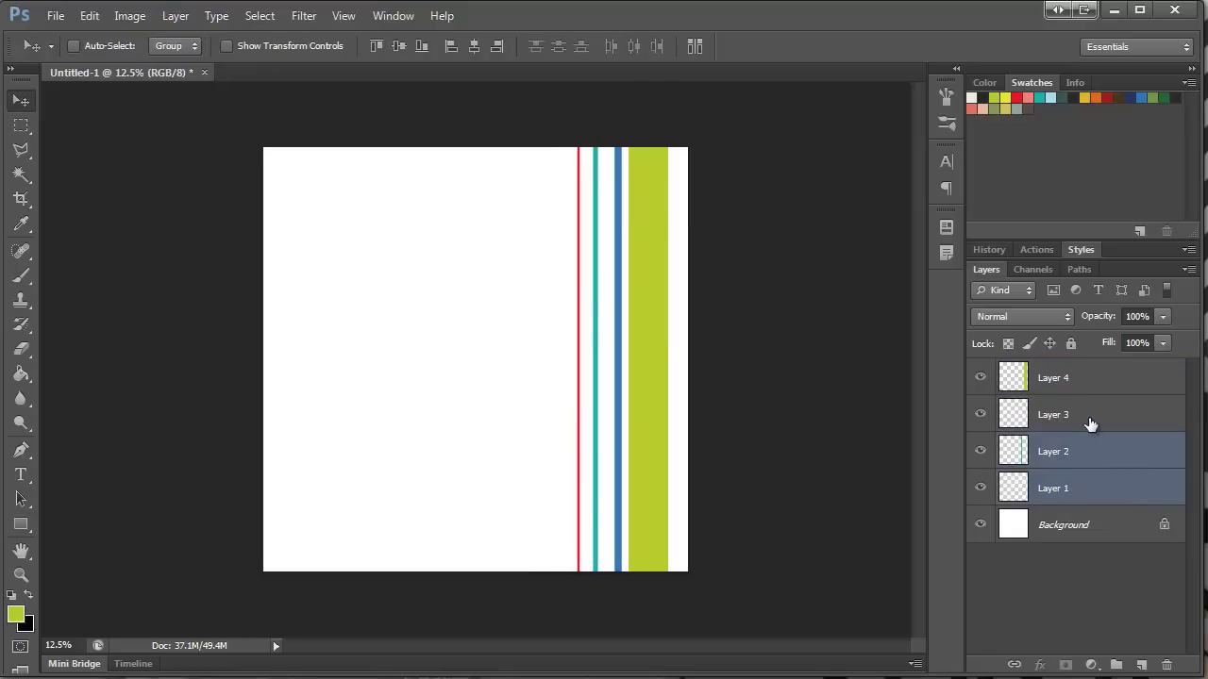
key("shift+Right")
key("shift+Right")
key("shift+Right")
key("shift+Right")
key("shift+Right")
key("shift+Right")
key("shift+Right")
key("shift+Right")
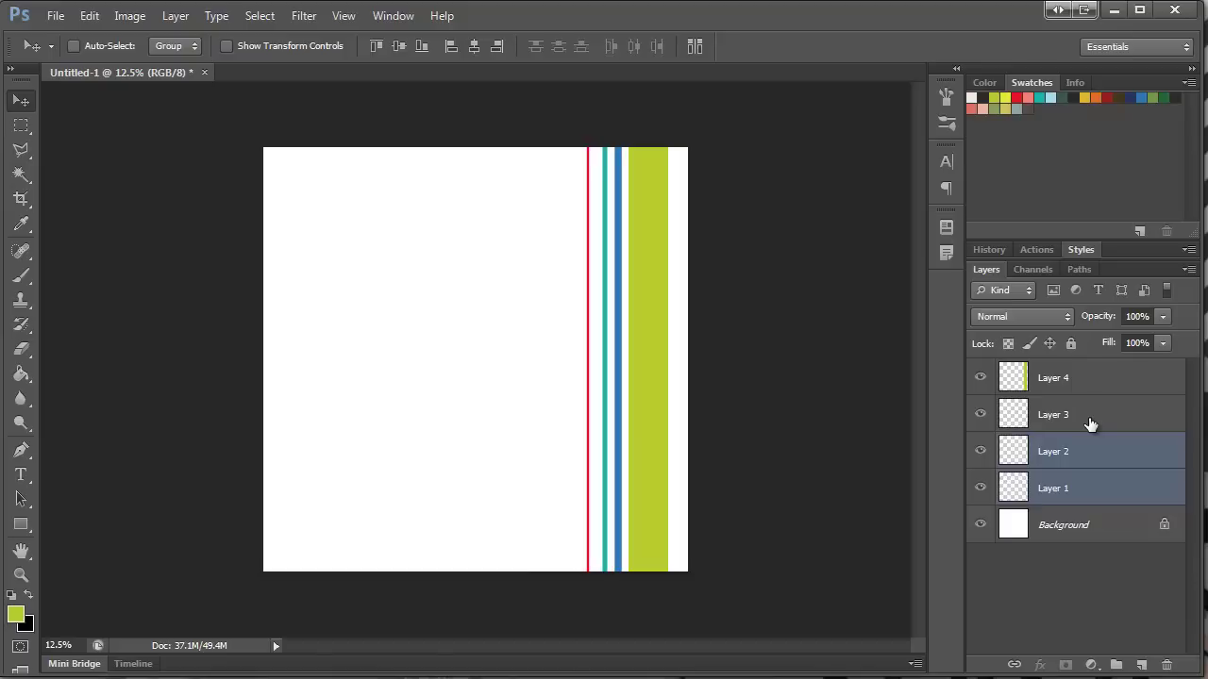
left_click(1076, 457, "ctrl")
key("shift+Right")
key("shift+Right")
key("shift+Right")
key("shift+Right")
key("shift+Right")
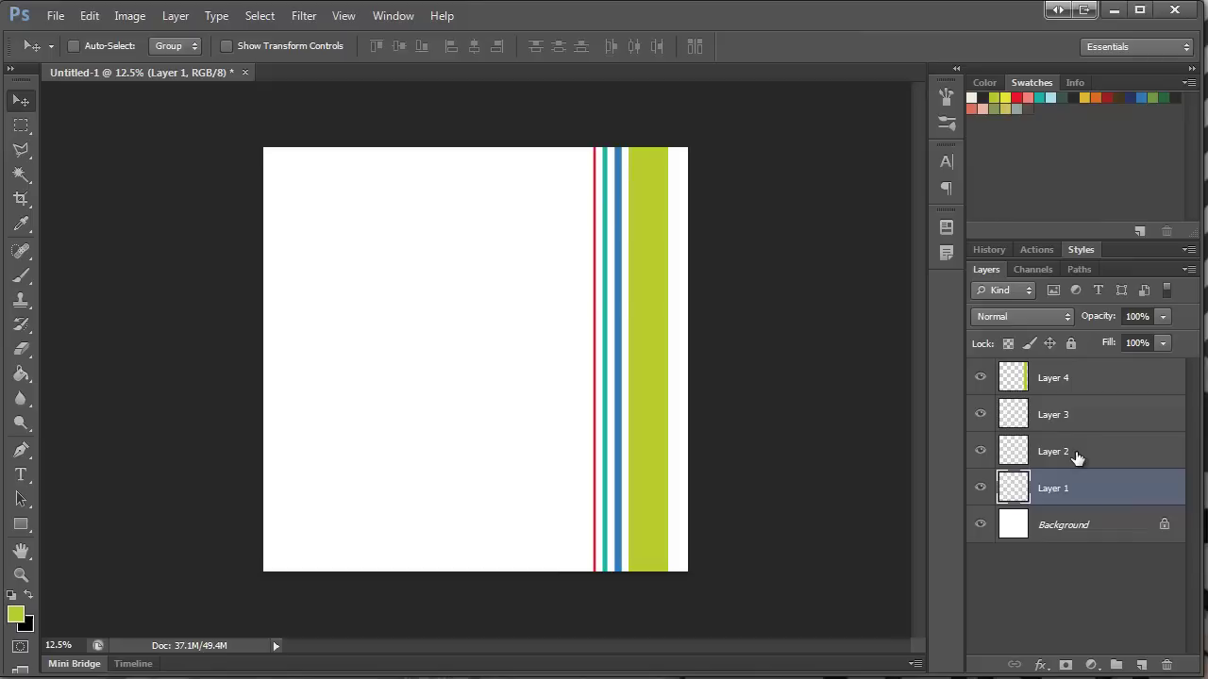
Step: Trim away the empty canvas based on the top-left pixel colour
left_click(125, 18)
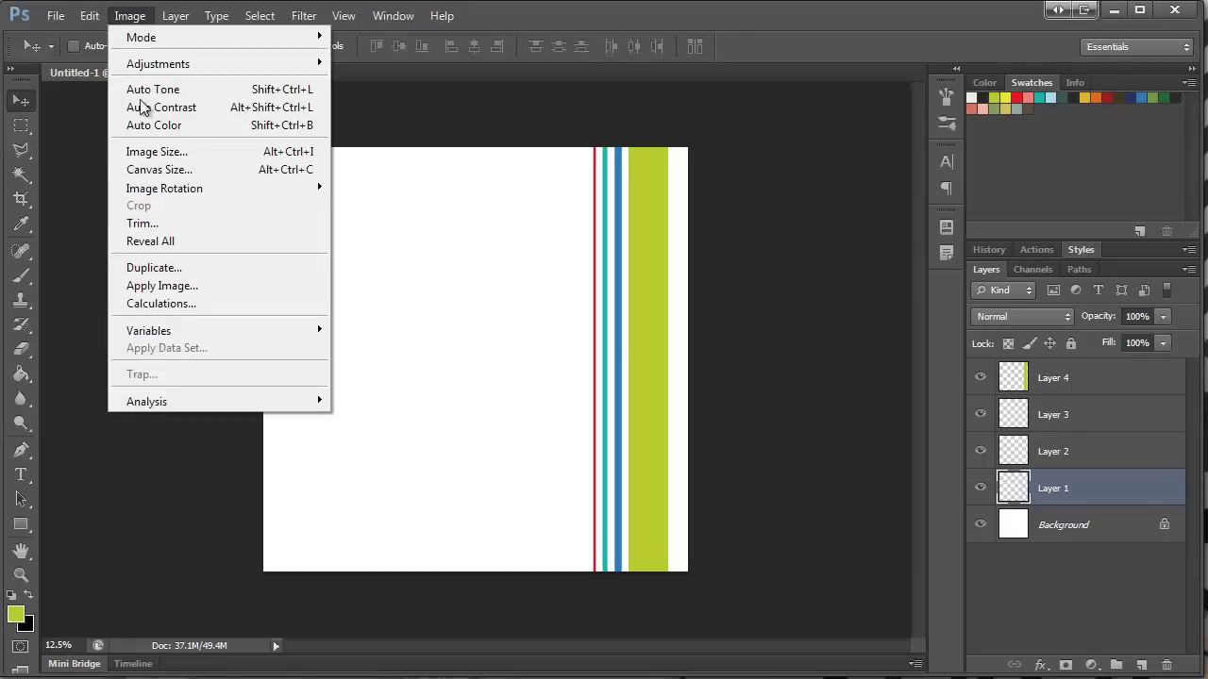
left_click(159, 224)
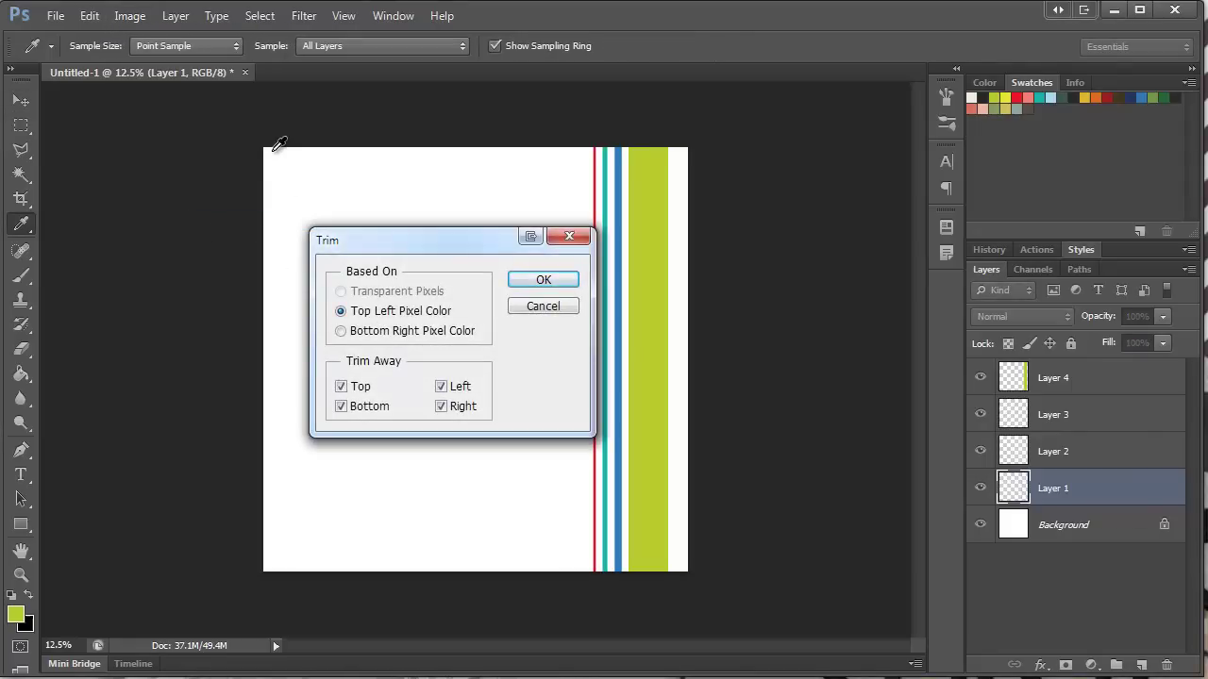
key("v")
left_click(531, 281)
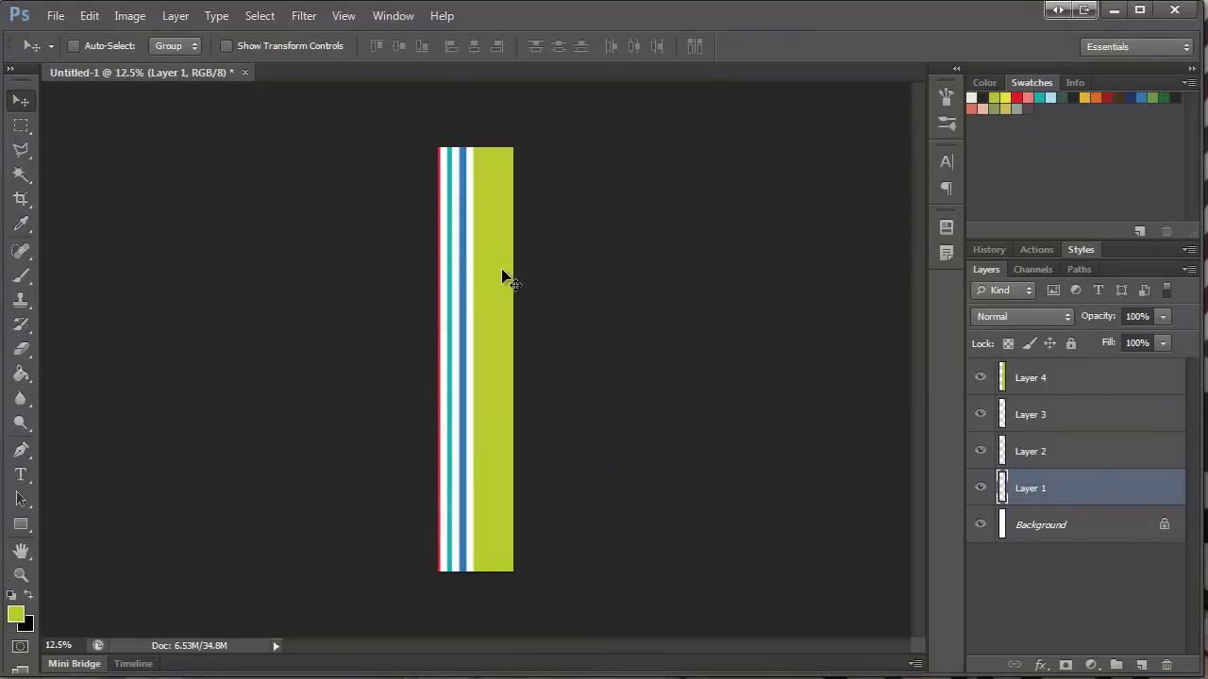
Step: Widen the canvas to 2.3 inches in Canvas Size
left_click(129, 17)
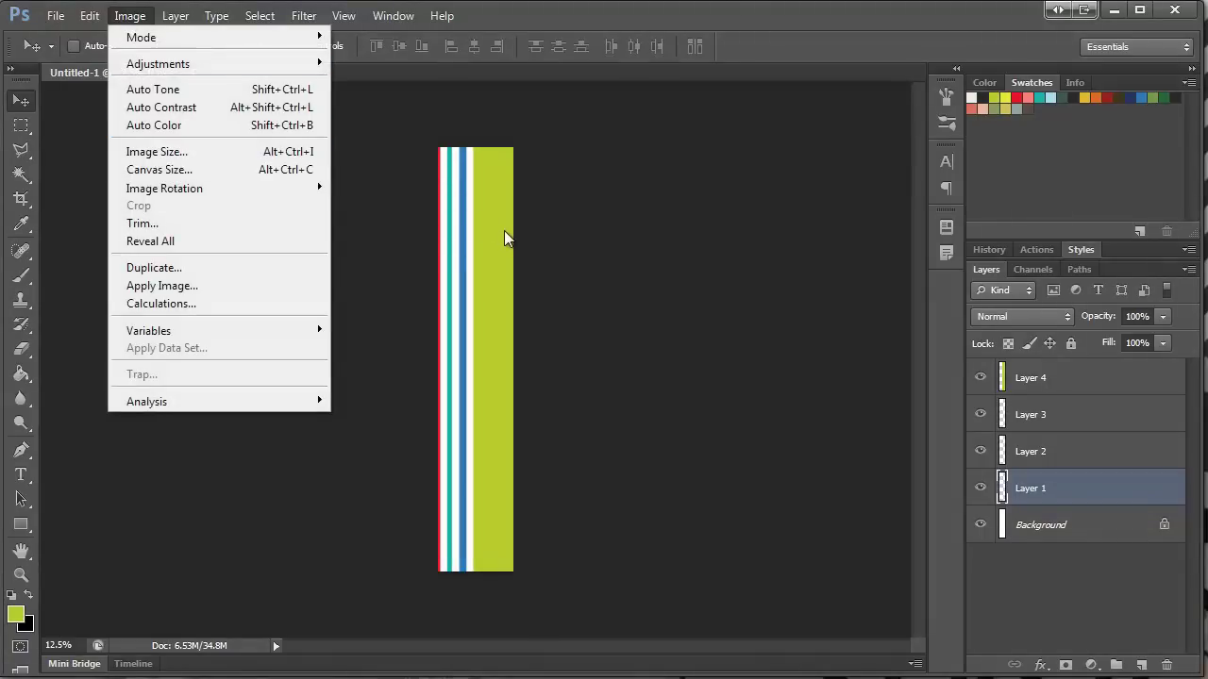
left_click(215, 172)
left_click_drag(412, 274, 391, 274)
type("5")
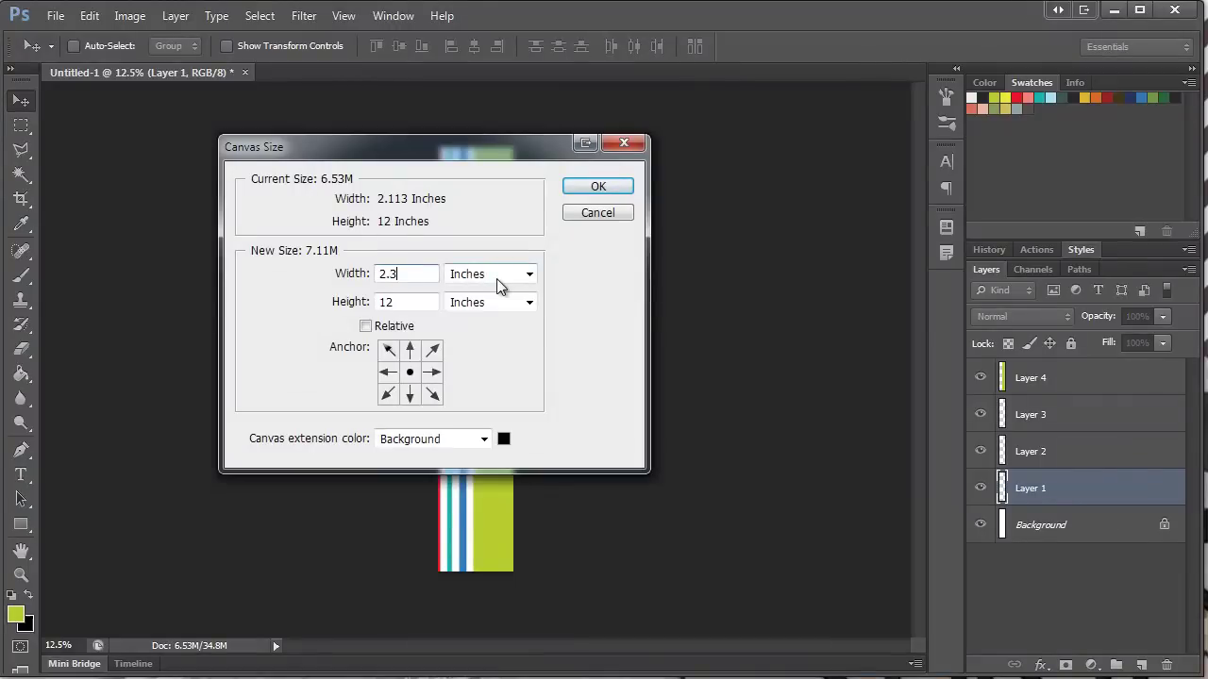
key("Return")
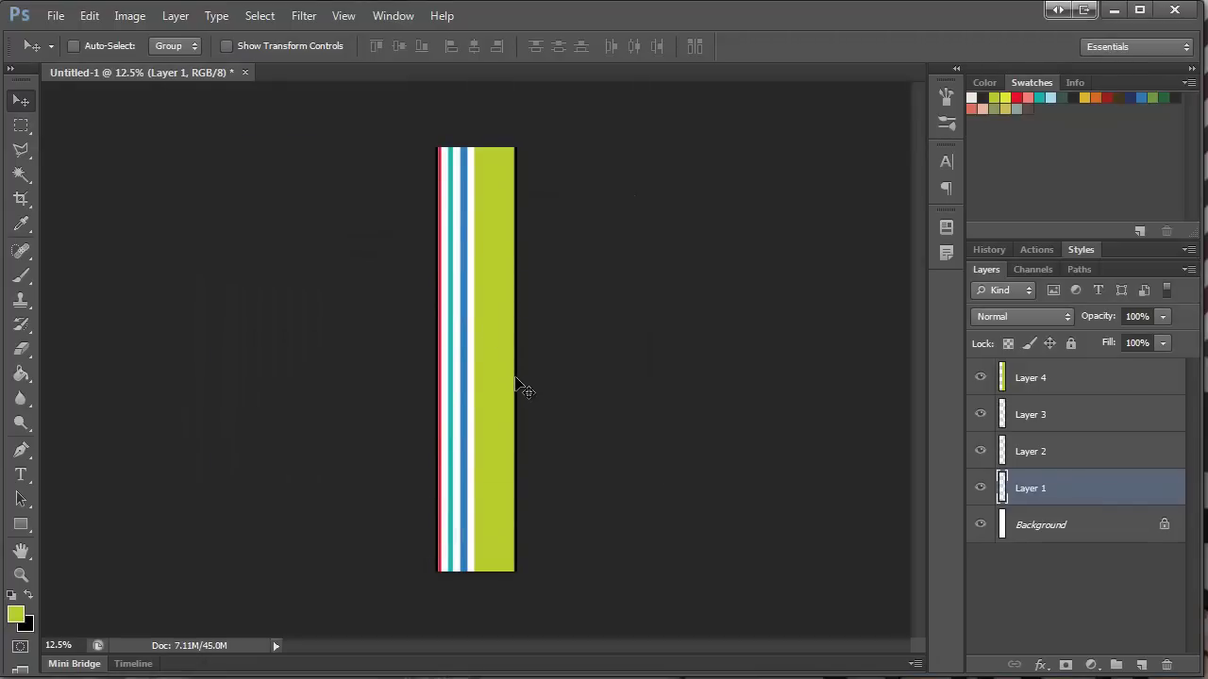
Step: Paint-bucket the black left and right edge strips of the Background layer white
left_click(25, 627)
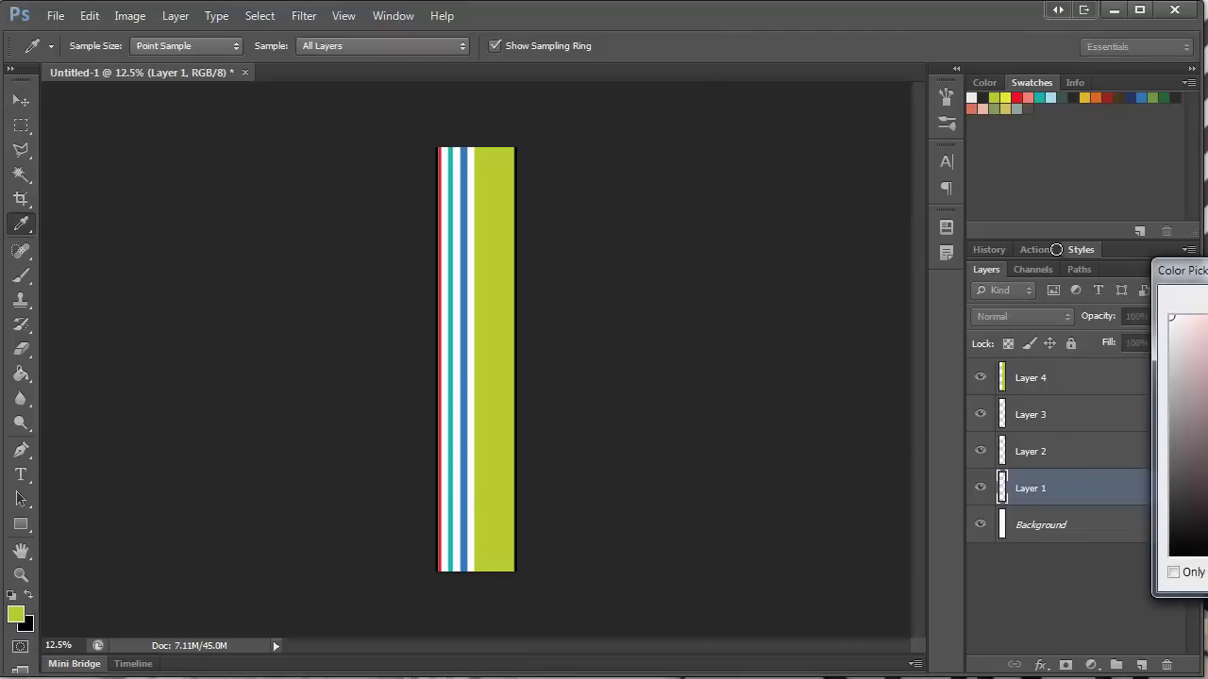
key("Return")
left_click(1064, 531)
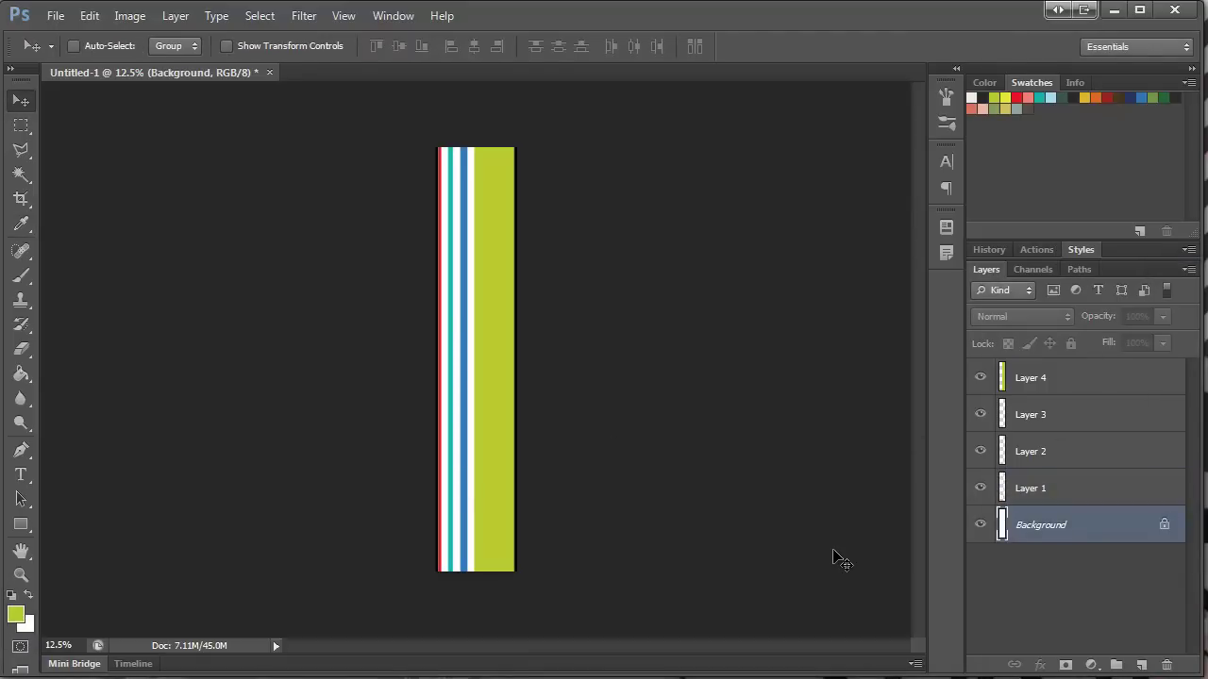
key("x")
key("g")
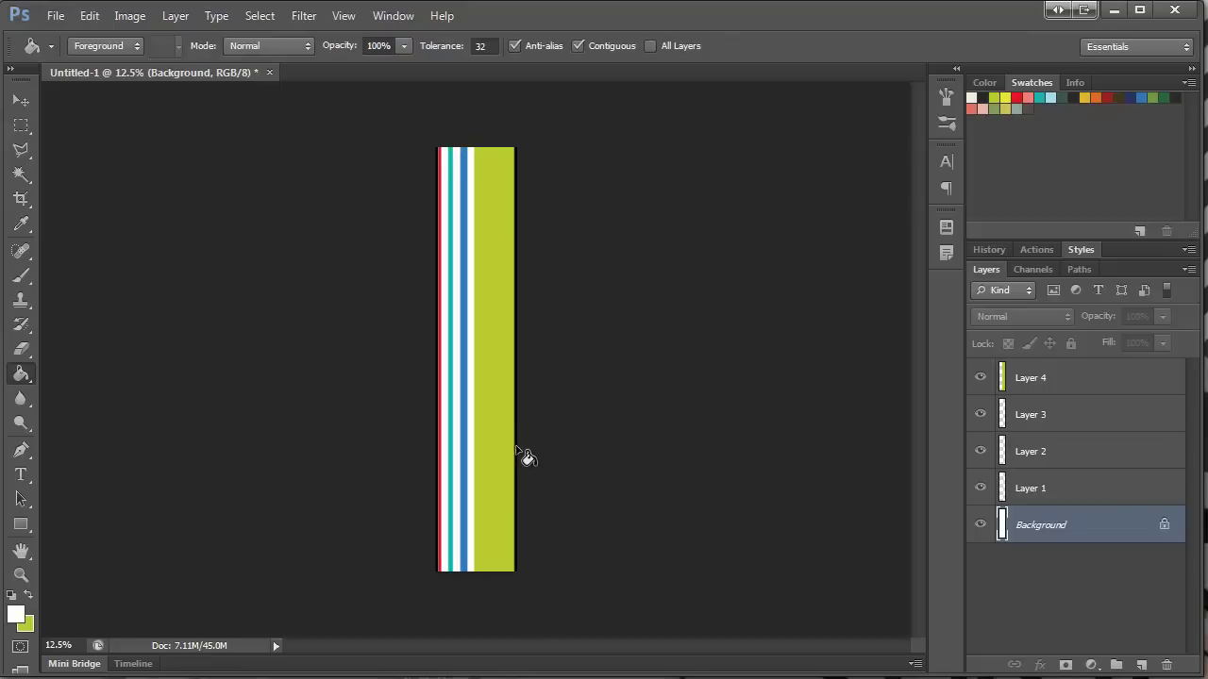
left_click(516, 451)
left_click(438, 463)
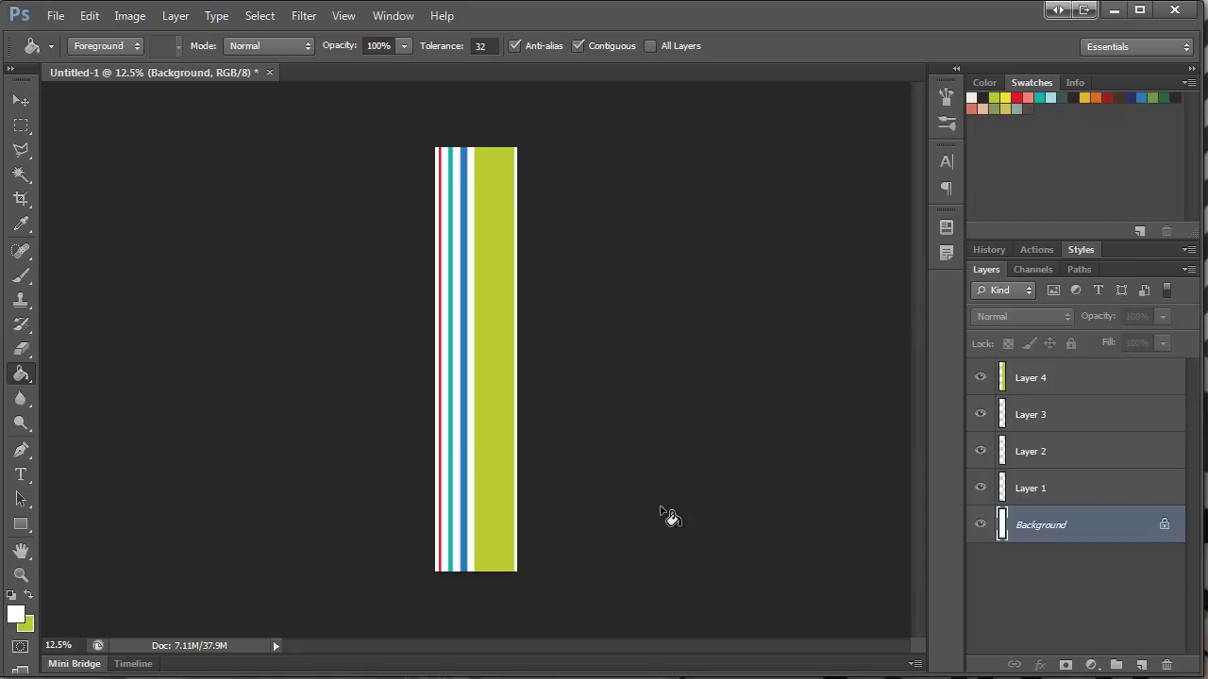
Step: Crop to a 2.187-inch square around the four stripes and zoom in to 33.3%
key("c")
left_click_drag(431, 243, 636, 397)
key("Return")
key("v")
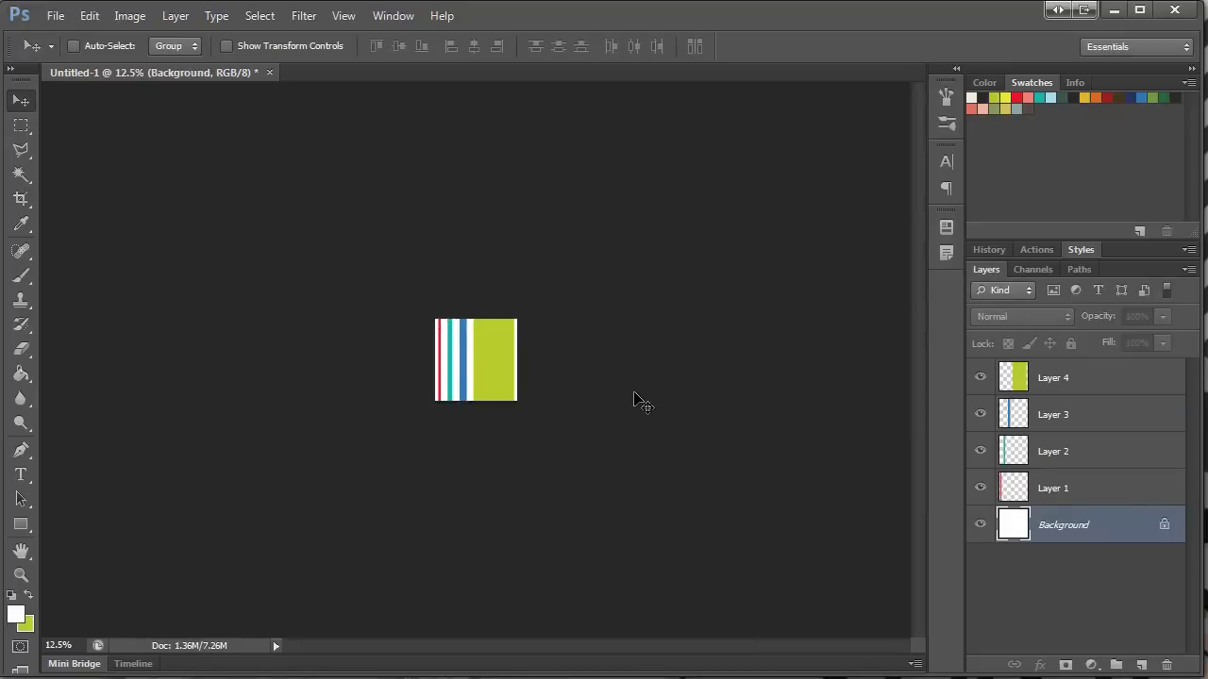
key("z")
left_click(539, 360)
left_click(539, 360)
left_click(539, 361)
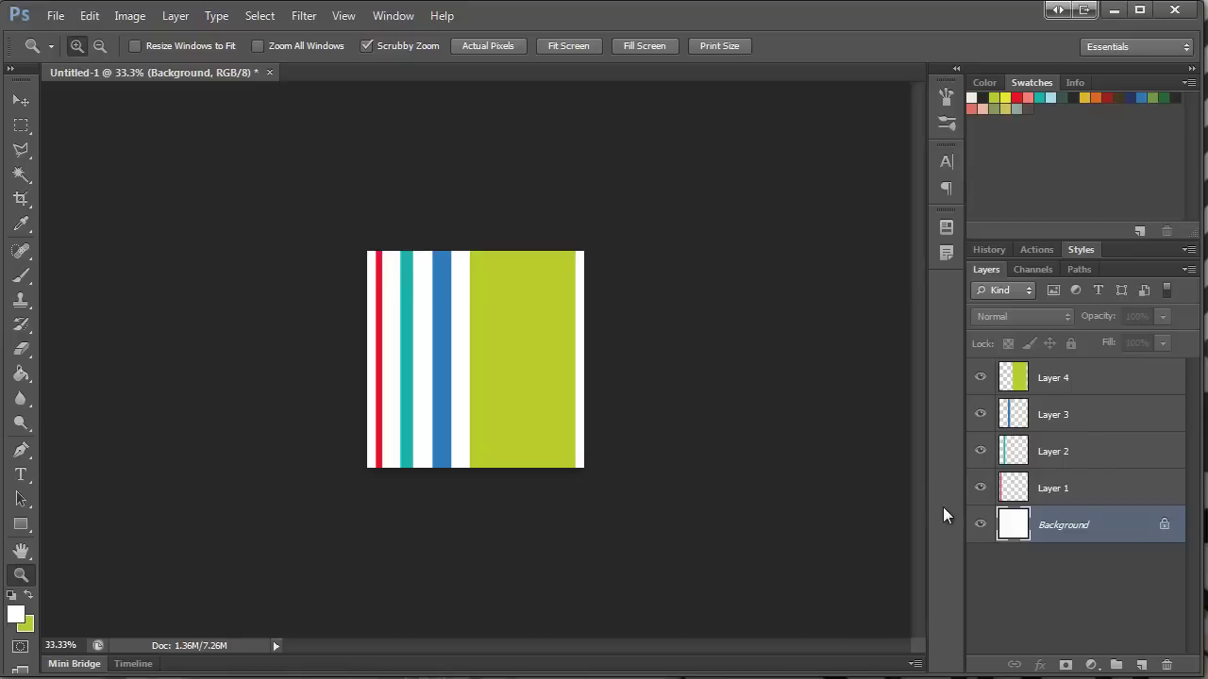
Step: Hide the Background layer and define the stripes as a pattern named 'Pattern 4'
left_click(980, 525)
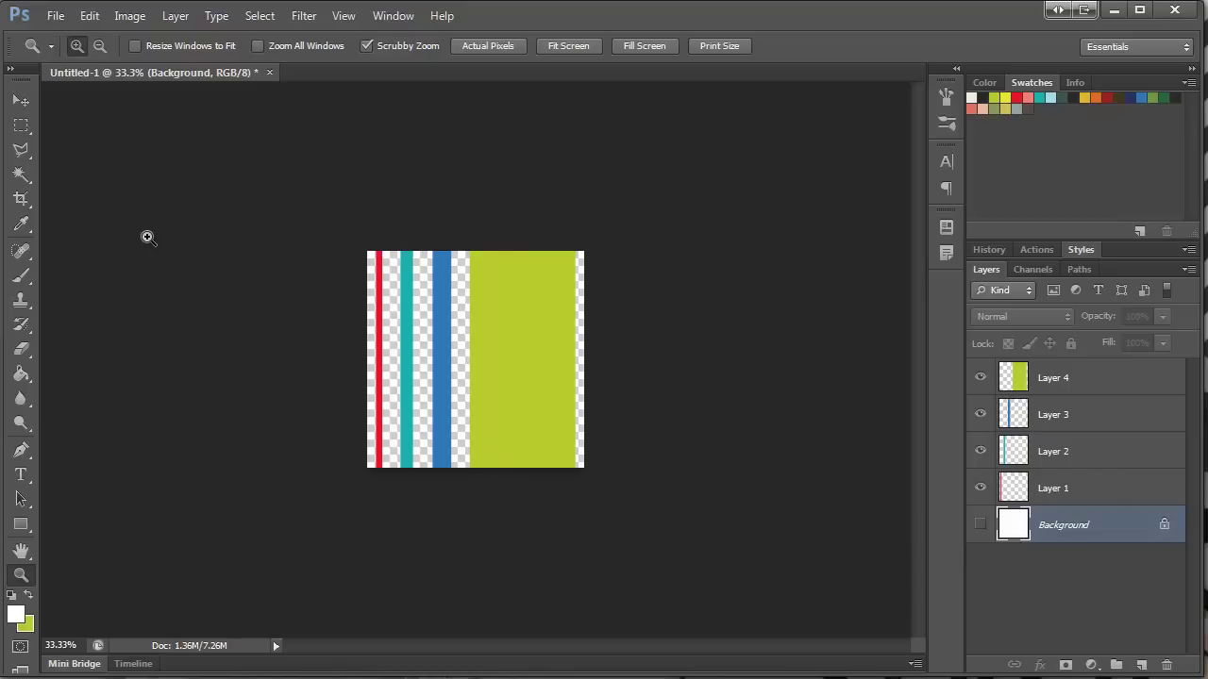
left_click(21, 375)
left_click(99, 19)
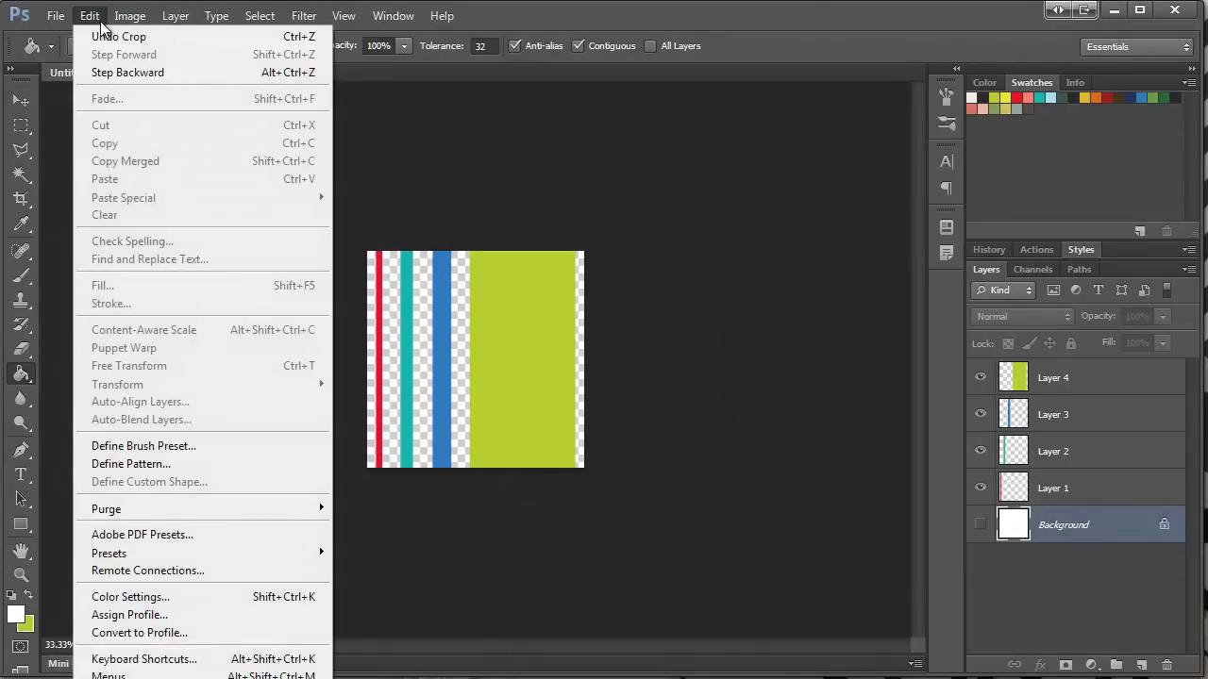
left_click(158, 466)
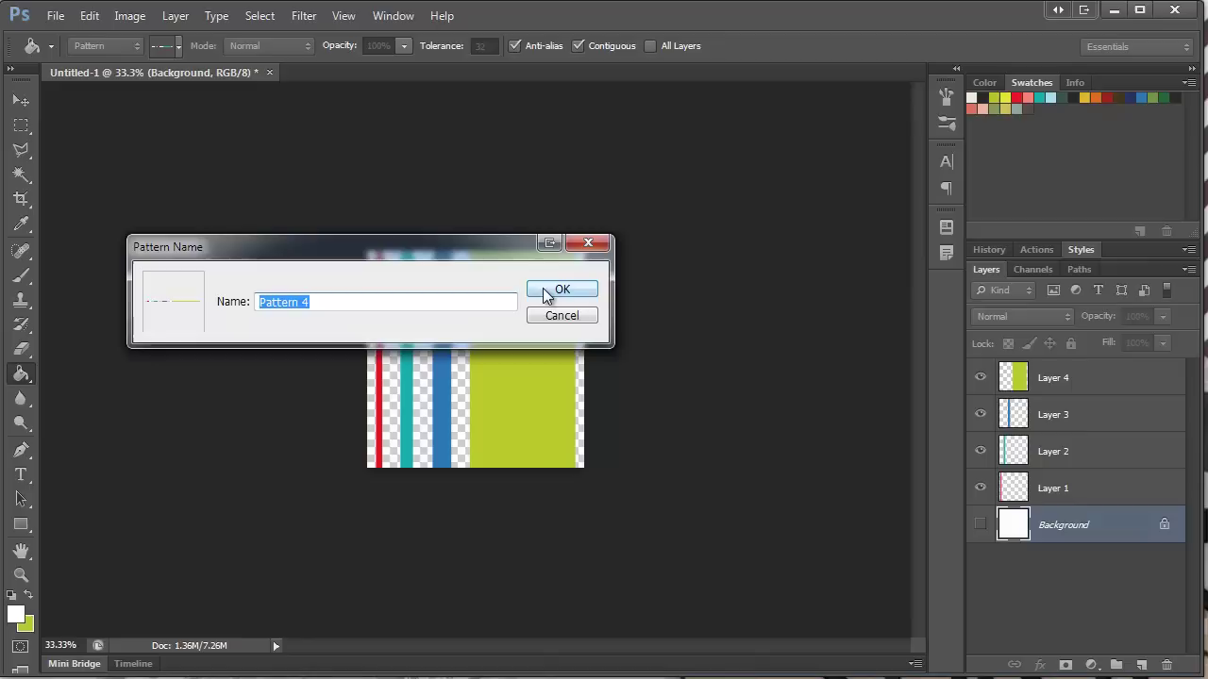
left_click(543, 295)
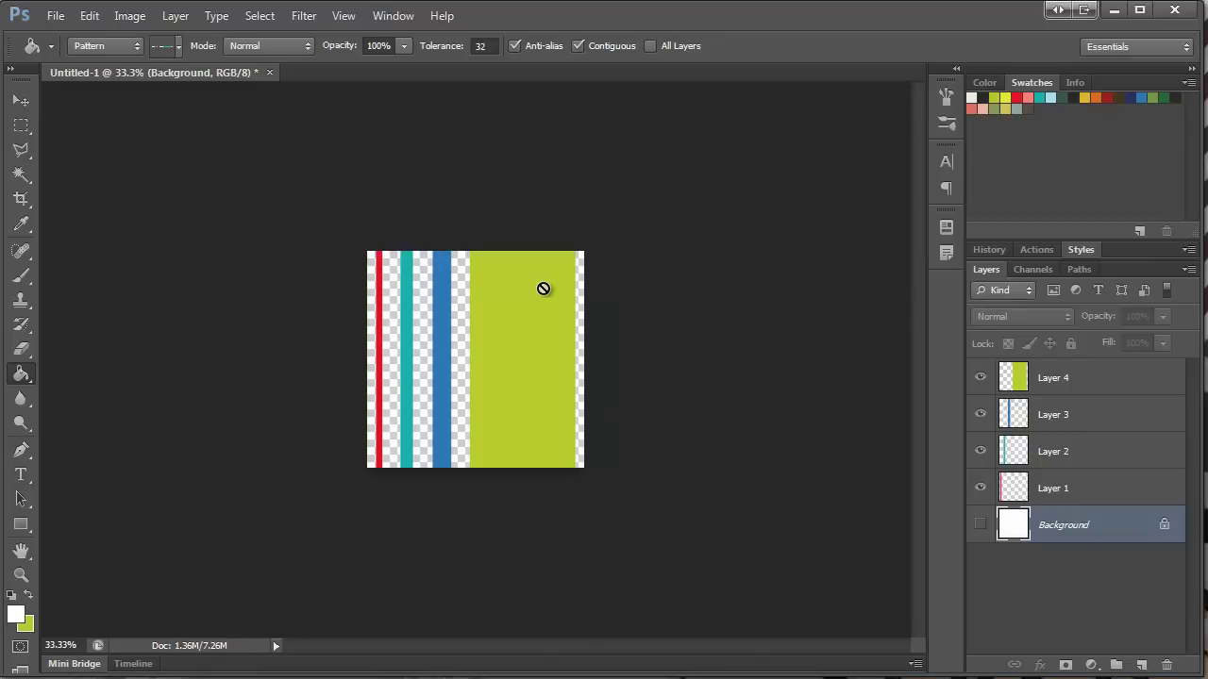
Step: Create a new 3600 × 3600 px document with an empty Layer 1
left_click(55, 15)
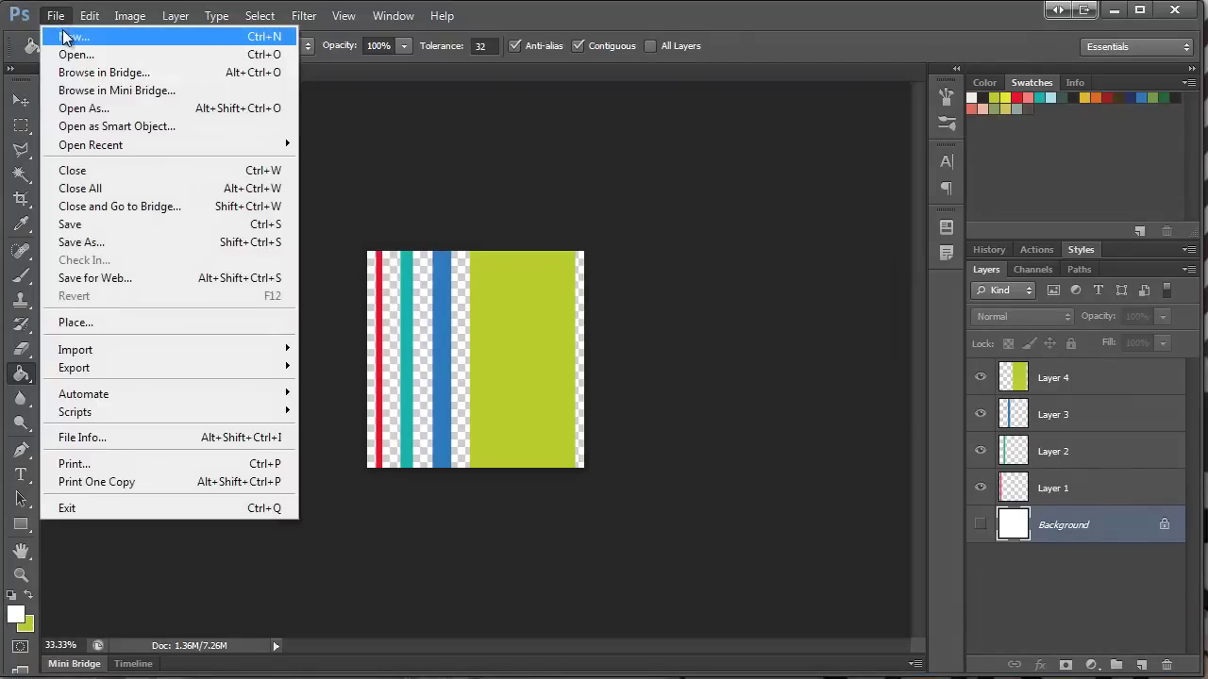
left_click(64, 36)
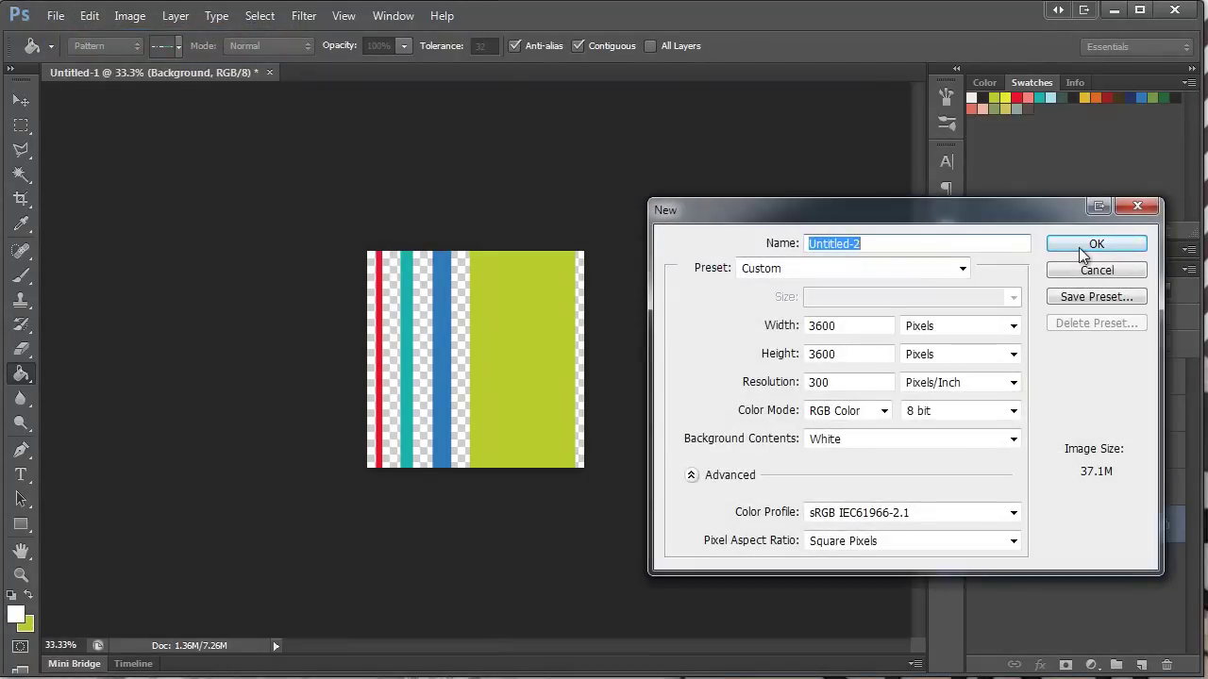
left_click(1082, 247)
key("ctrl+shift+n")
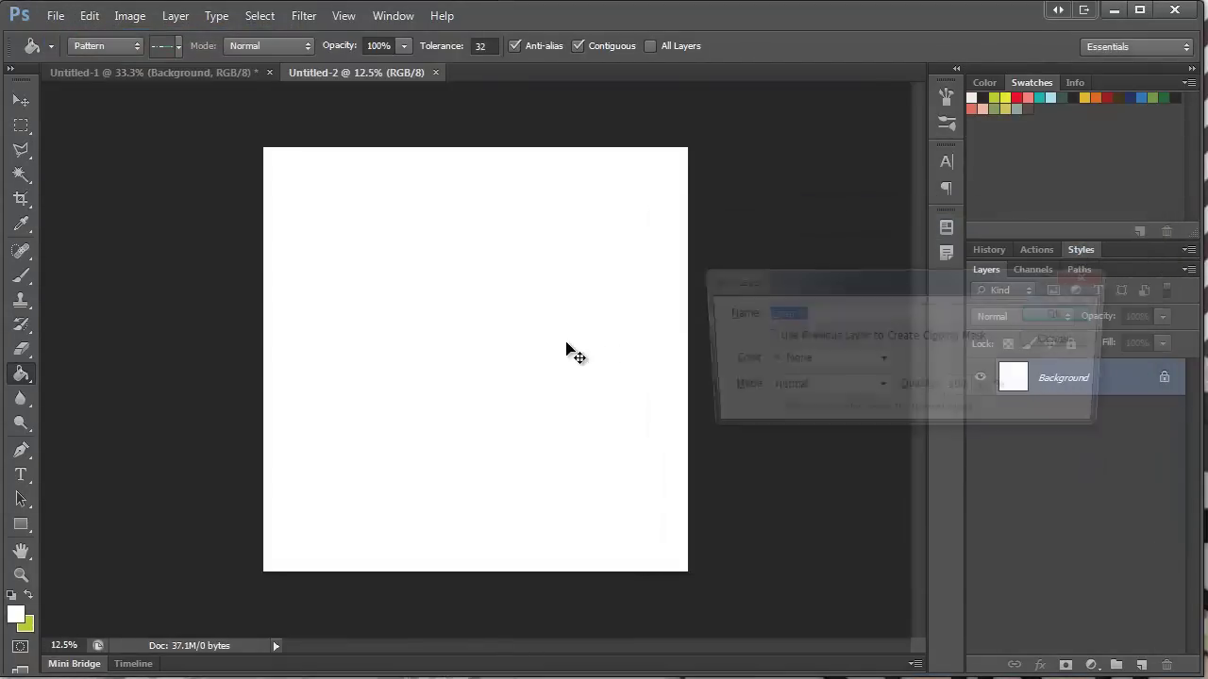
key("Return")
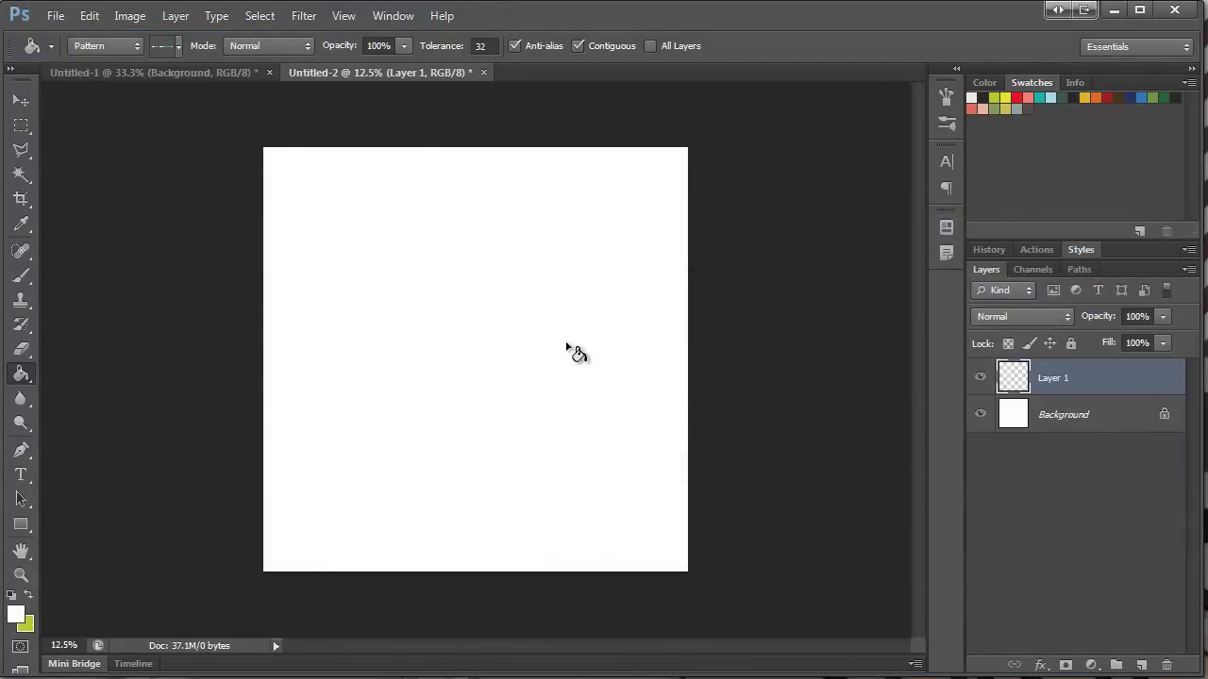
Step: Fill Layer 1 with the saved stripe pattern using the Paint Bucket in Pattern mode
left_click(113, 40)
left_click(94, 69)
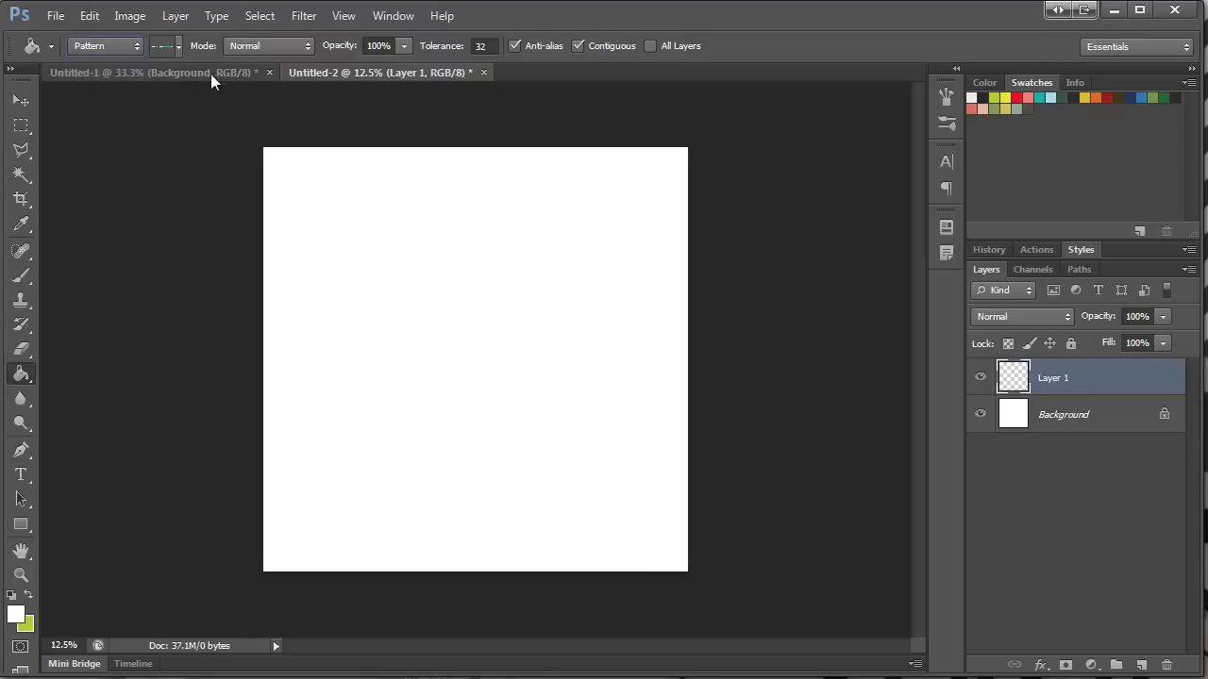
left_click(176, 42)
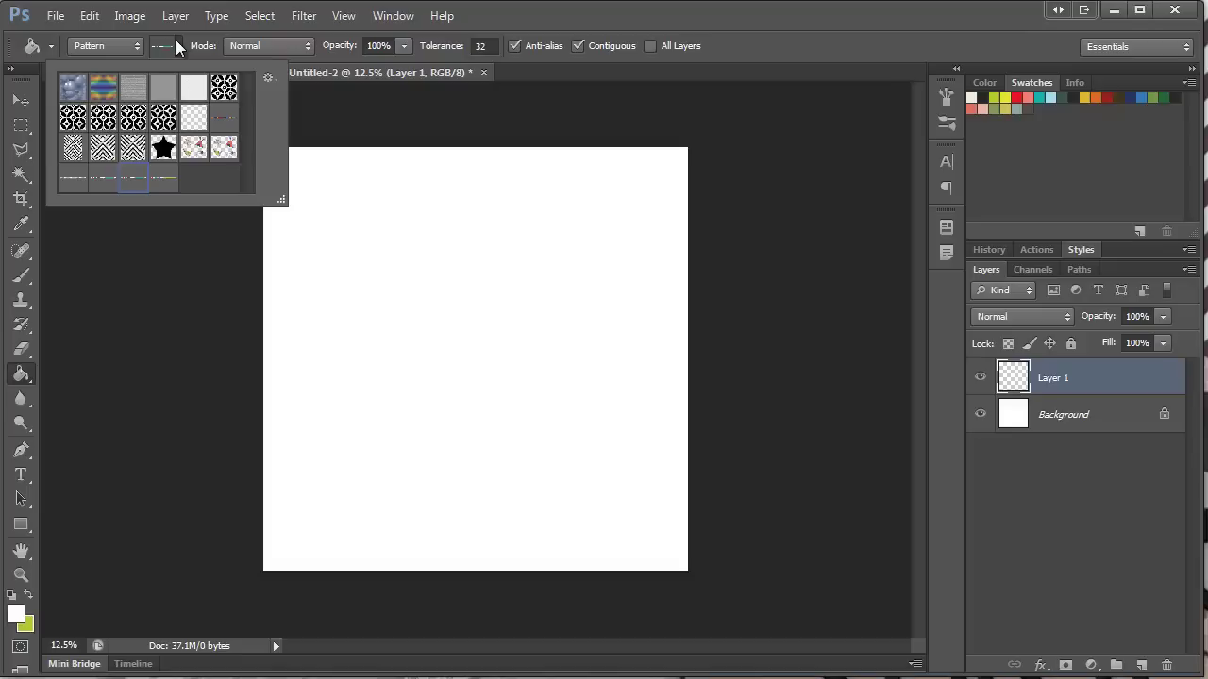
left_click(166, 184)
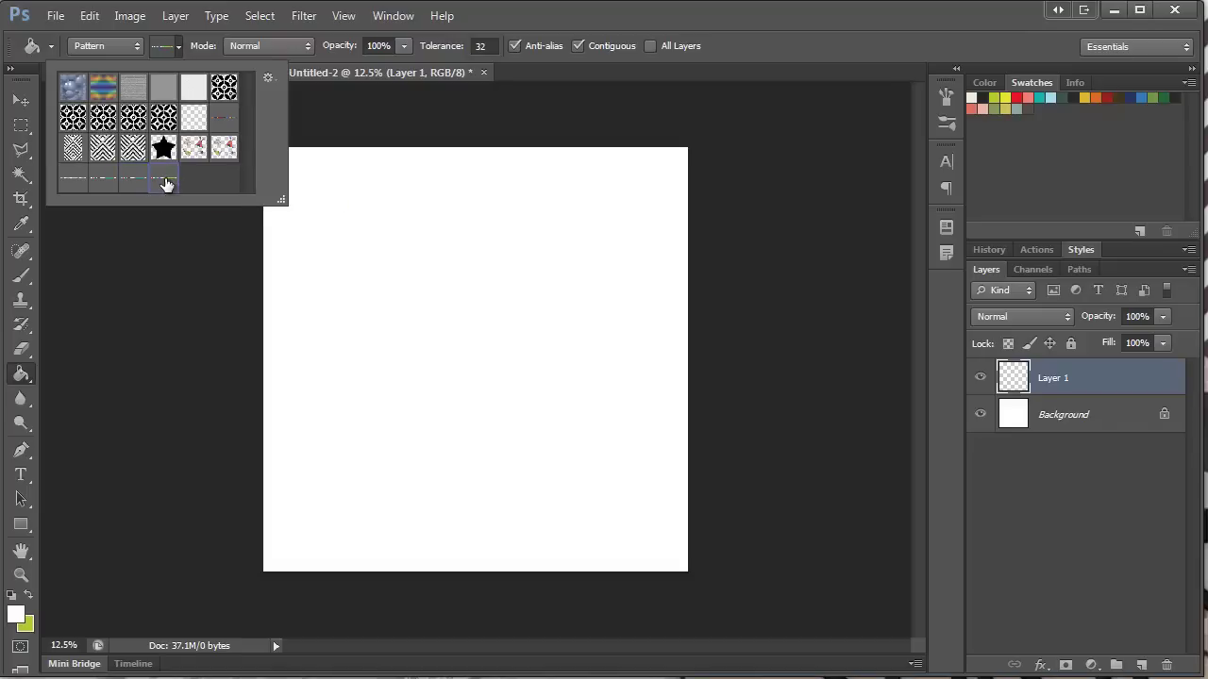
left_click(491, 372)
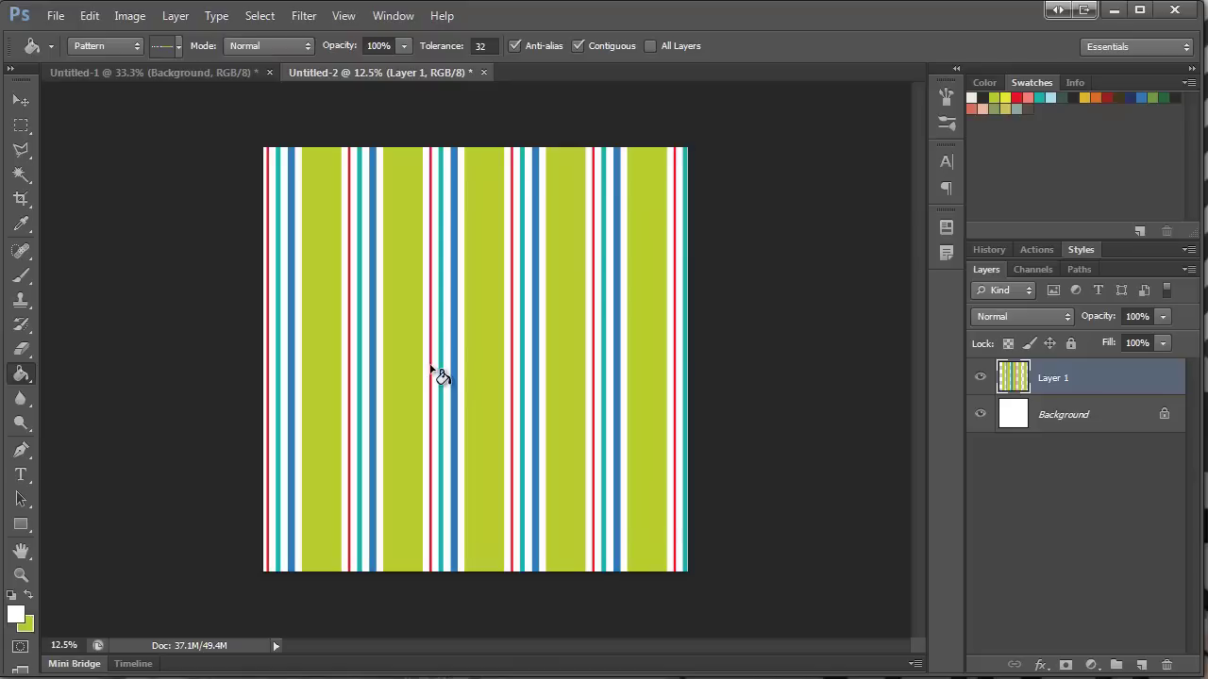
Step: Duplicate the striped layer and rotate the copy so its stripes run horizontally
key("ctrl+j")
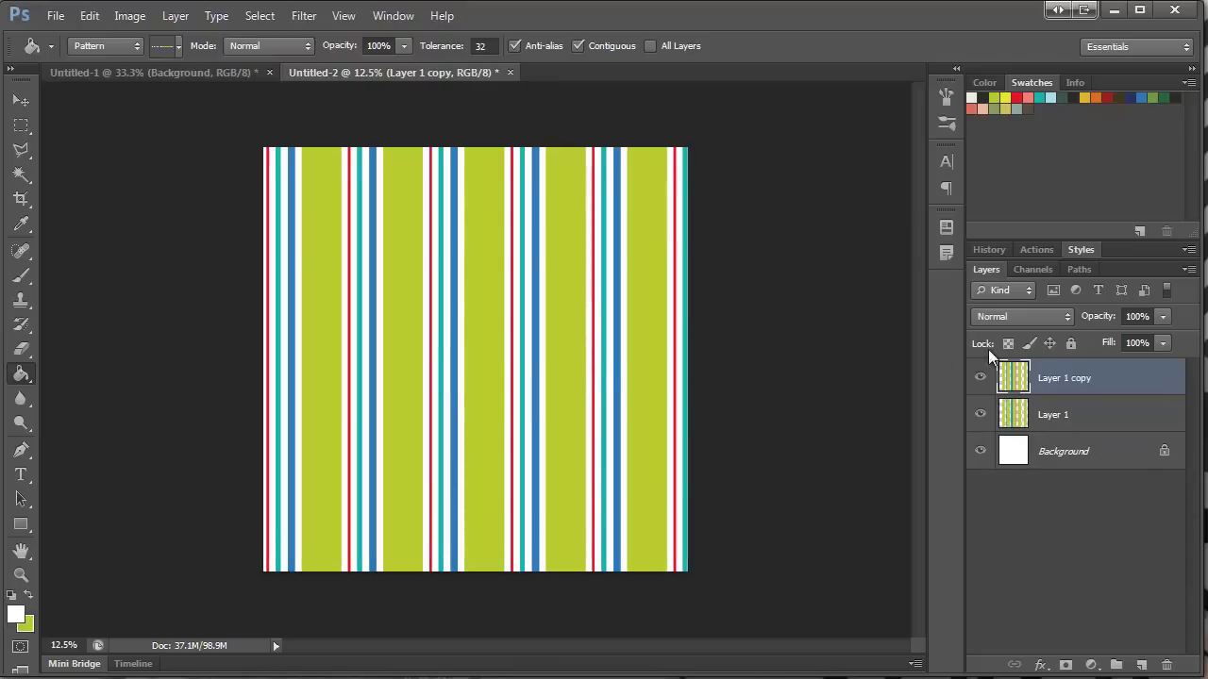
key("ctrl+t")
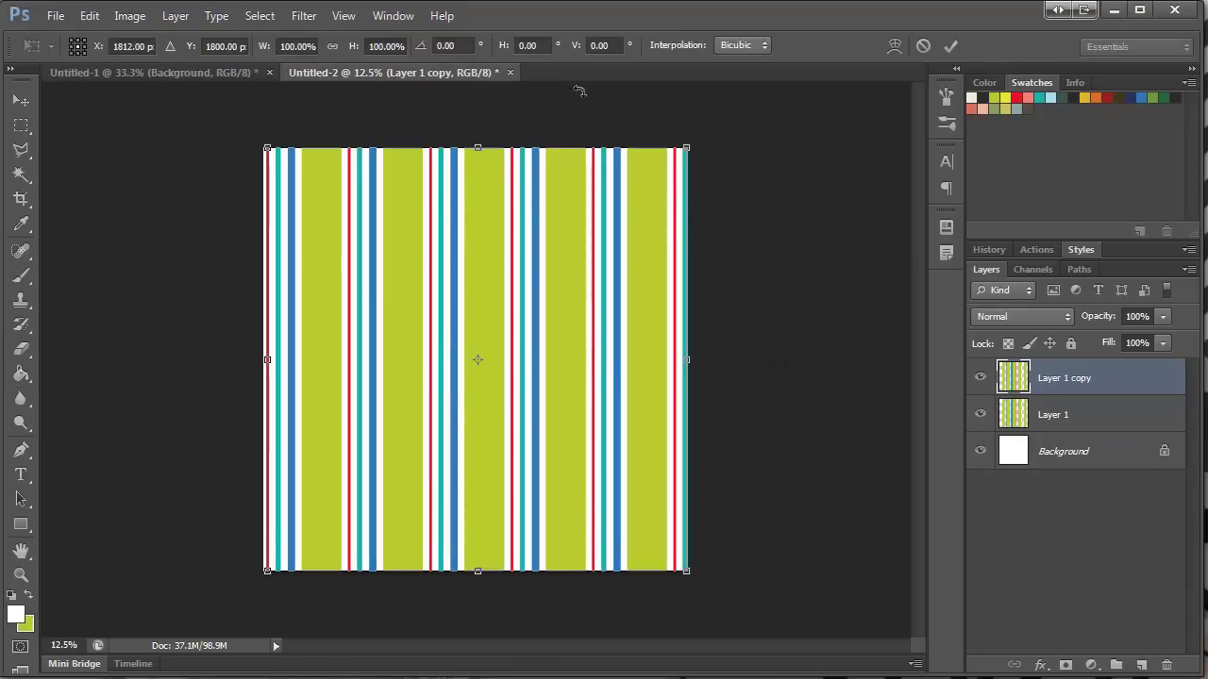
left_click_drag(573, 89, 807, 393)
key("Return")
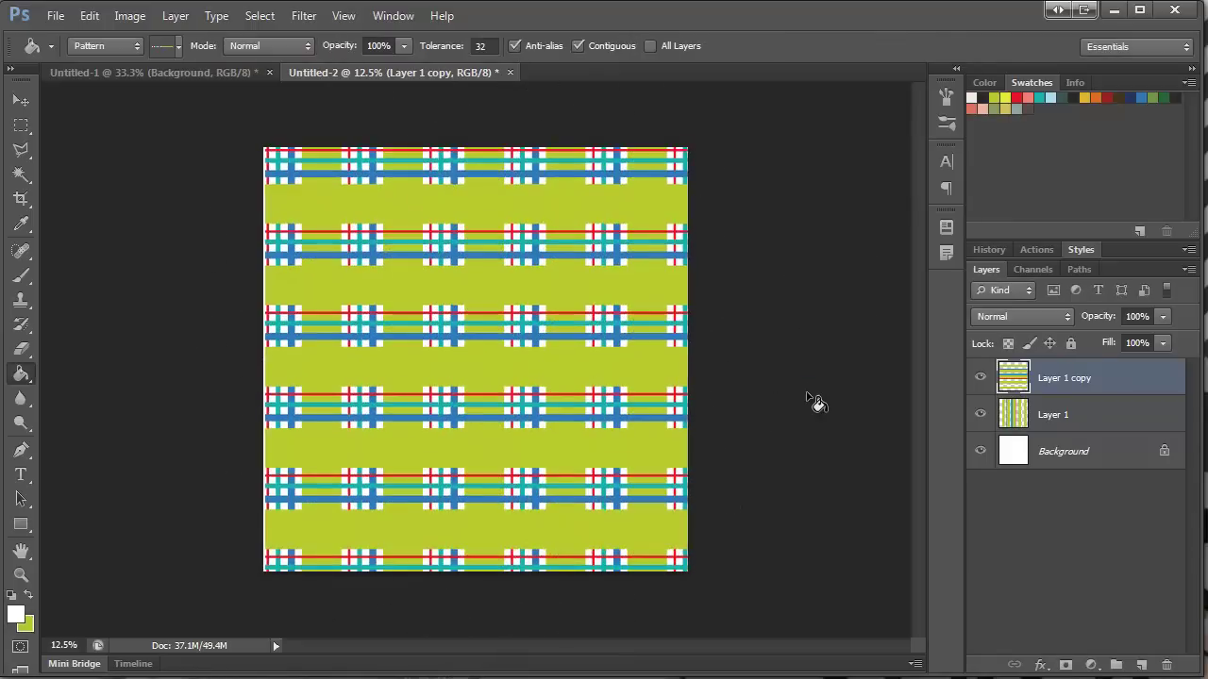
Step: Left-align the copy with the Background and set its blend mode to Multiply
left_click(1094, 451, "ctrl")
key("v")
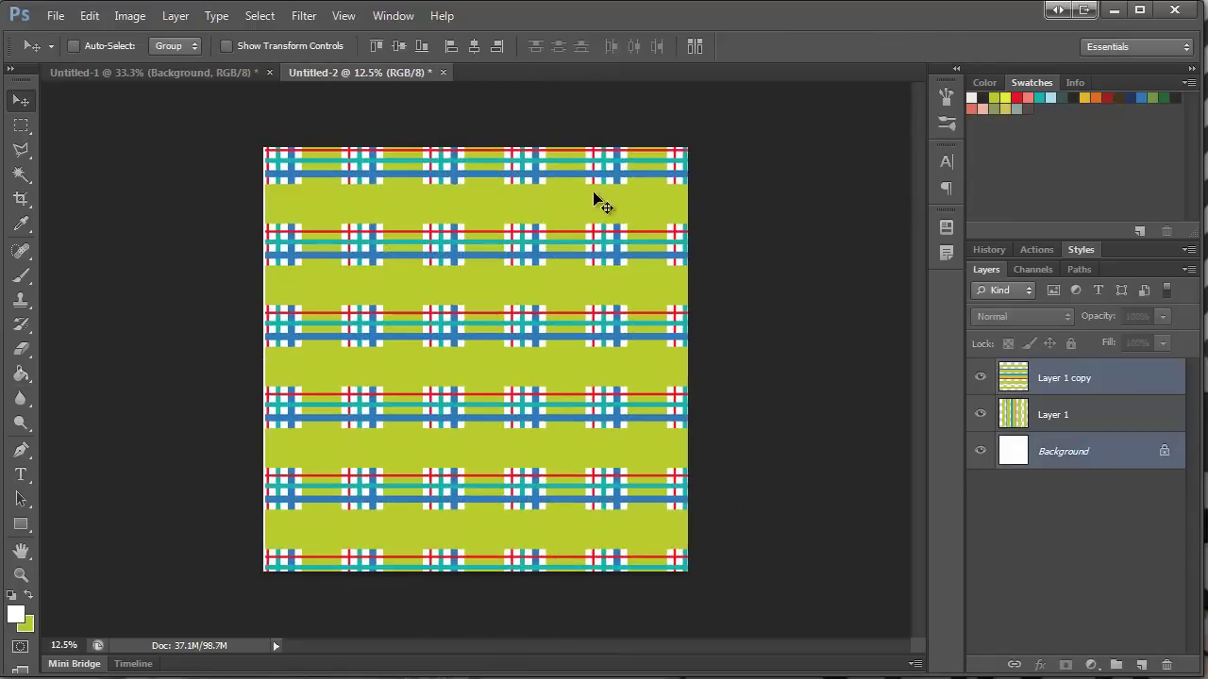
left_click(453, 44)
left_click(1130, 382)
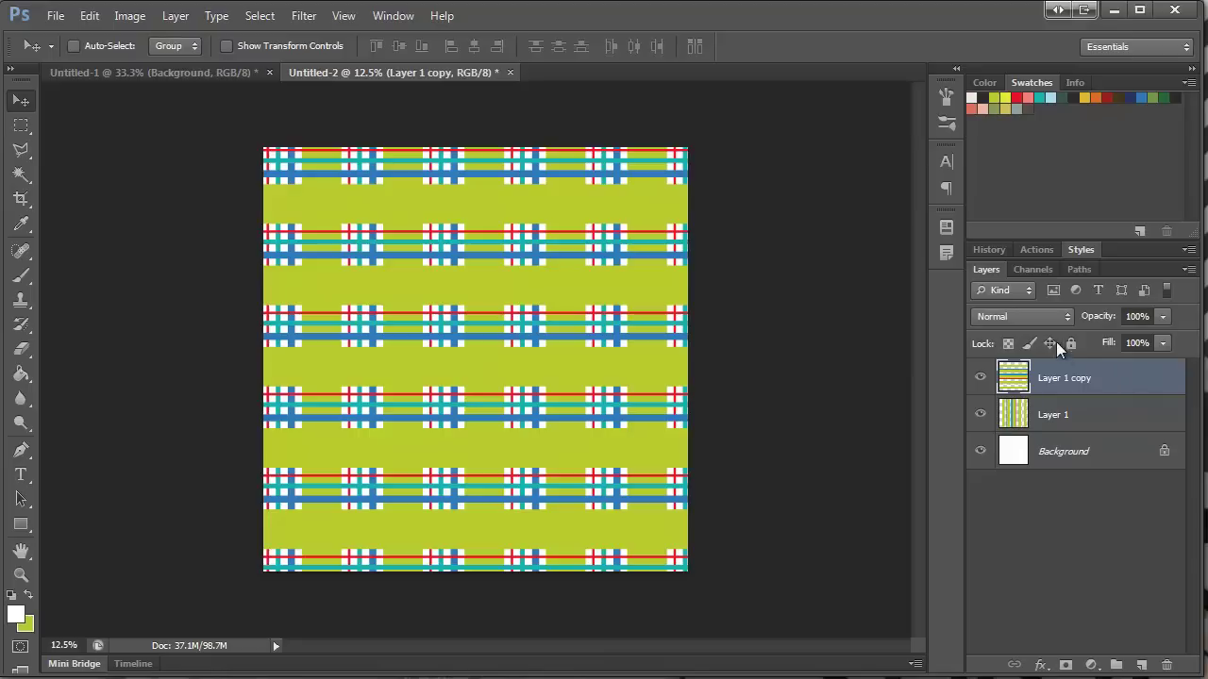
left_click(1022, 316)
left_click(990, 394)
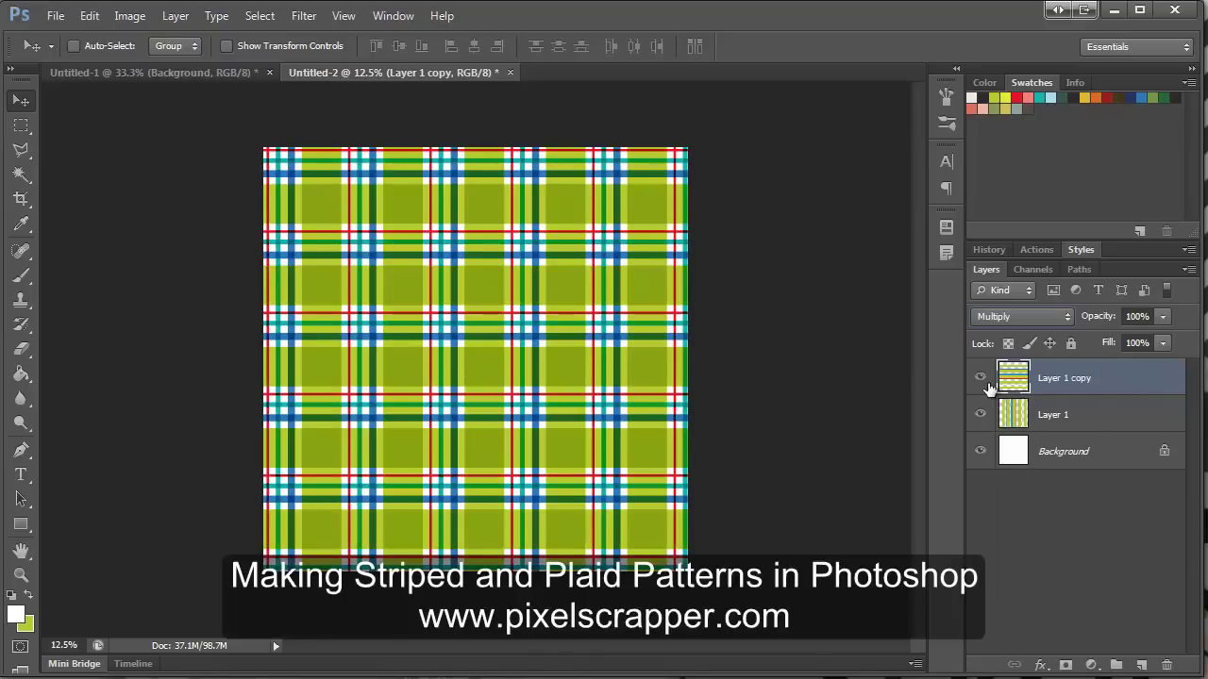
left_click(1023, 558)
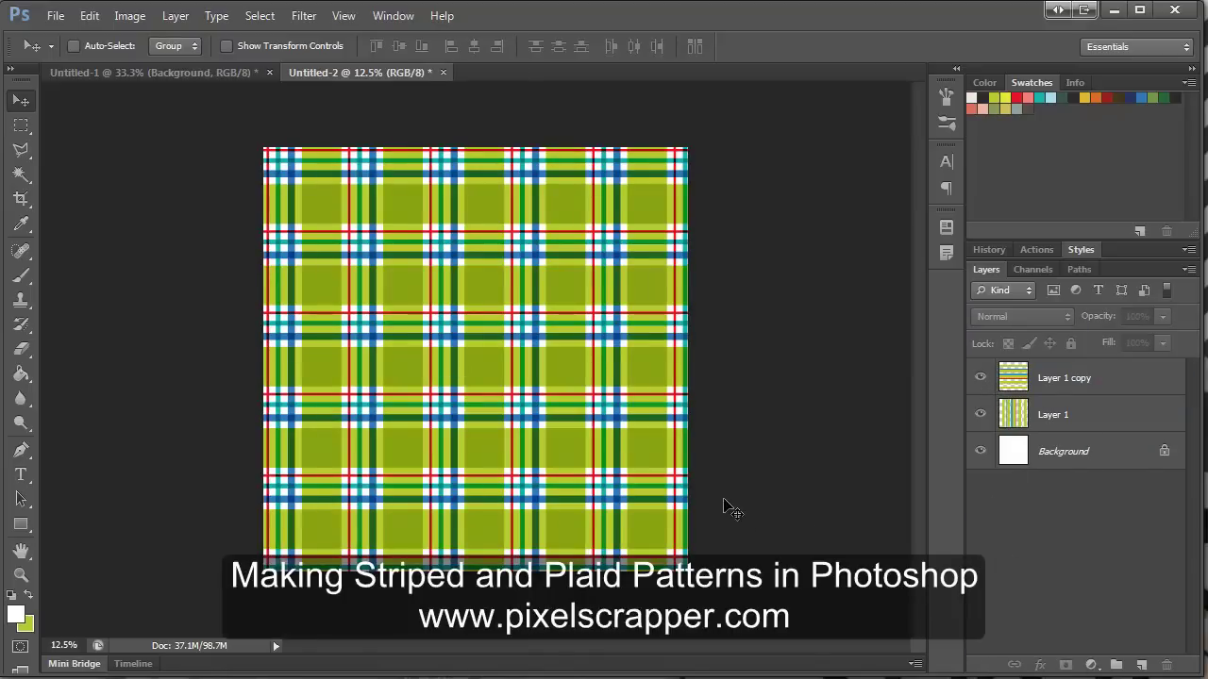